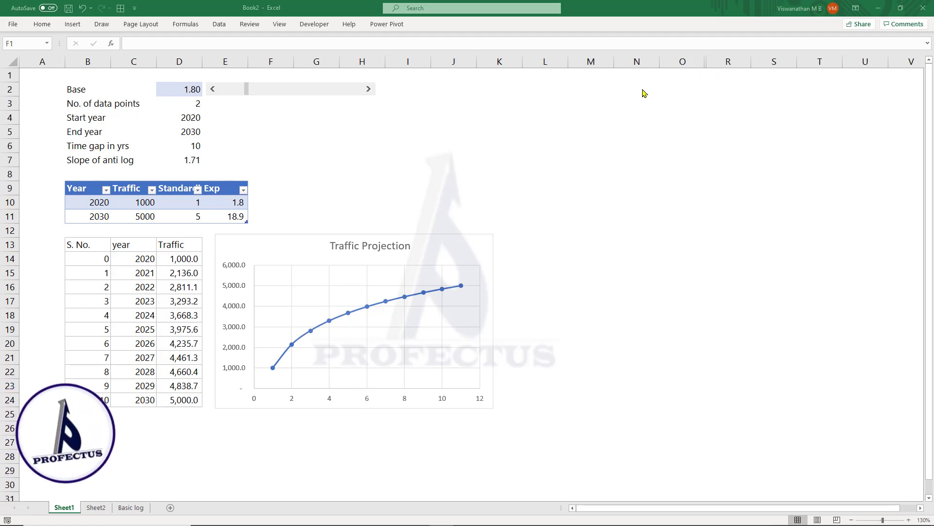
# Check the 2020 traffic and D14 formula, then step the Base from 1.80 up to 2.40 and down to 1.50.
pyautogui.click(149, 203)
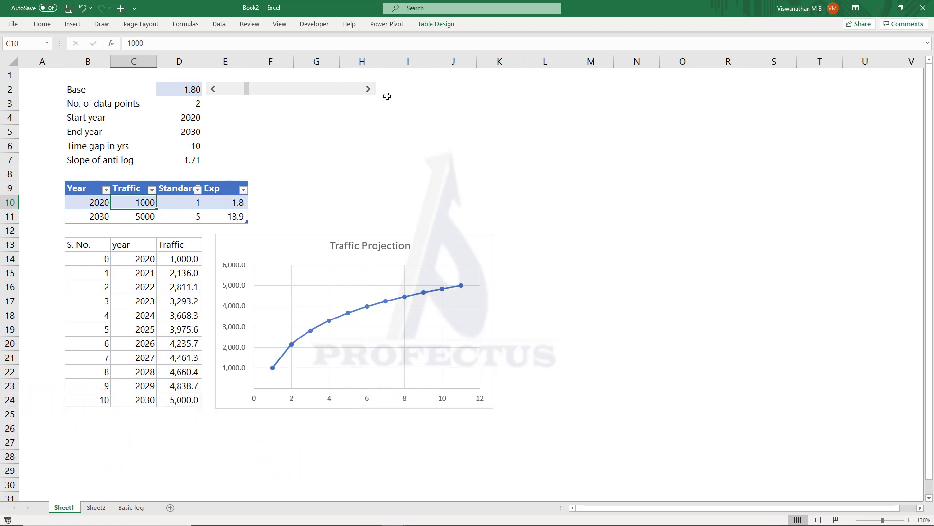
pyautogui.click(185, 258)
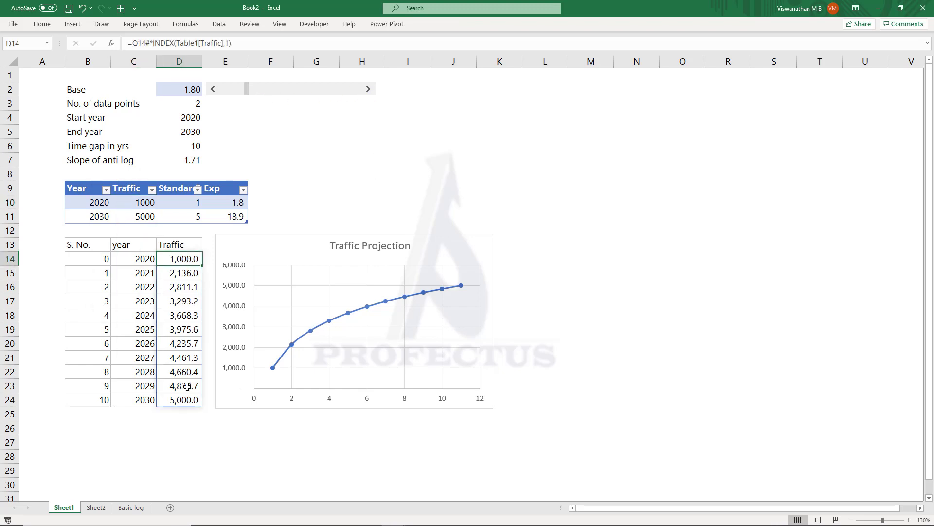
pyautogui.click(254, 93)
pyautogui.click(262, 94)
pyautogui.click(244, 95)
pyautogui.click(243, 93)
pyautogui.click(237, 90)
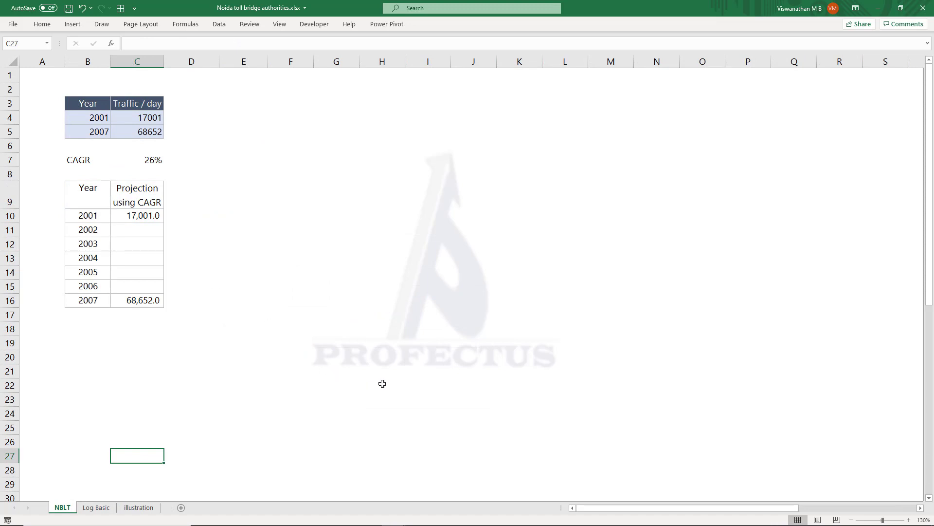
# Inspect the 2001 (17001) and 2007 (68652) traffic figures and the 26% CAGR formula.
pyautogui.click(162, 121)
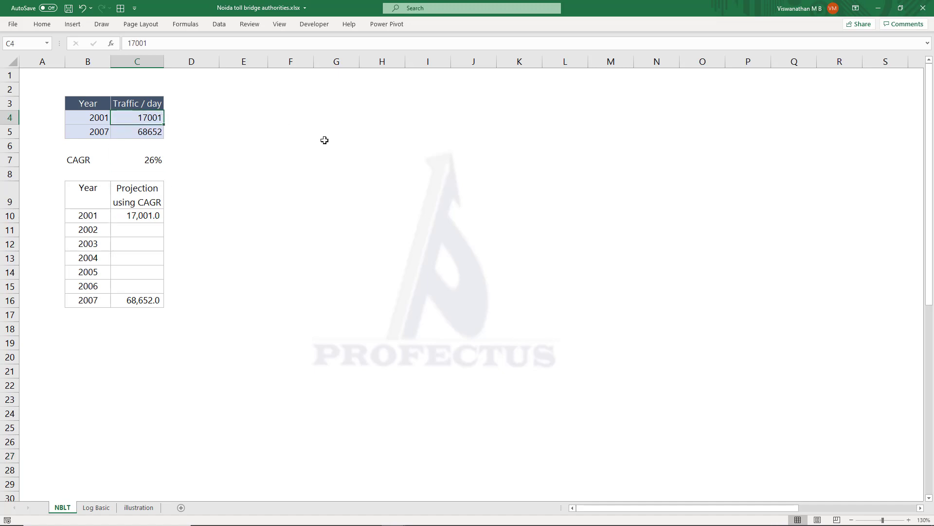
pyautogui.press('Down')
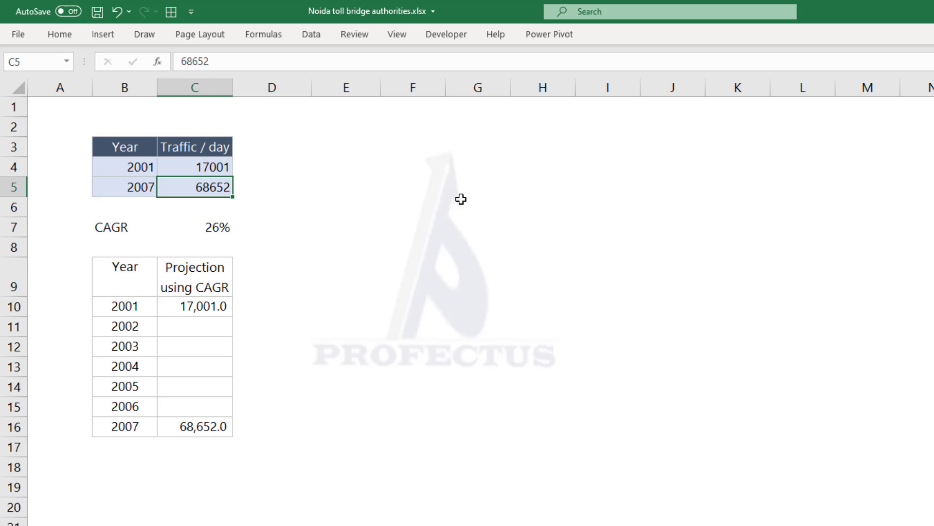
pyautogui.press('Down')
pyautogui.press('Down')
pyautogui.press('F2')
pyautogui.press('Escape')
# Fill the 2002–2007 projections with =C10*(1+$C$7), compounding the 26% CAGR.
pyautogui.press('Down')
pyautogui.press('Down')
pyautogui.press('Down')
pyautogui.press('Down')
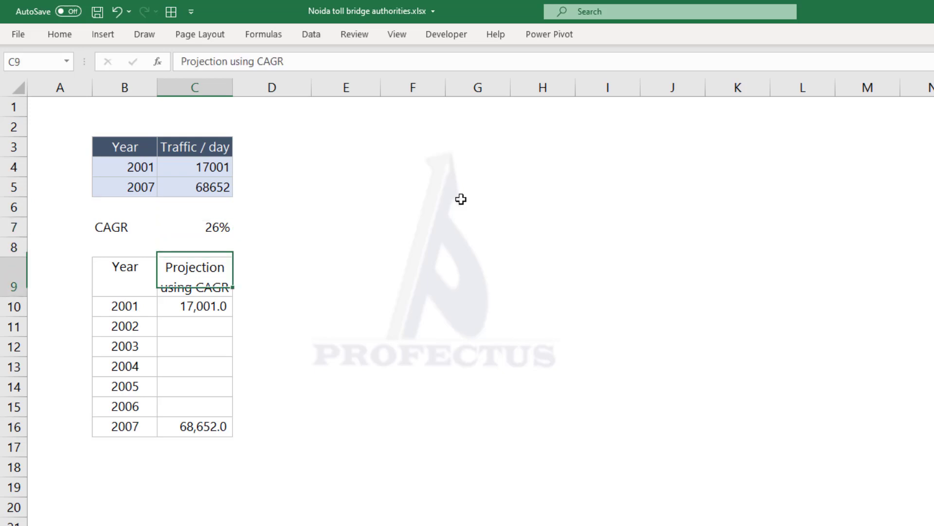
pyautogui.write('=')
pyautogui.press('Up')
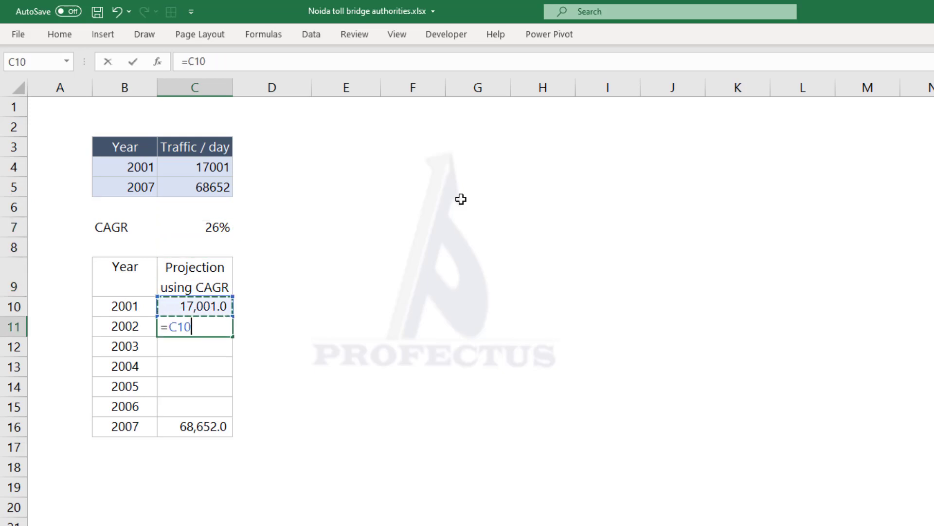
pyautogui.write('*(1+')
pyautogui.press('Up')
pyautogui.press('Up')
pyautogui.press('Up')
pyautogui.press('Up')
pyautogui.press('F4')
pyautogui.write(')')
pyautogui.hotkey('ctrl', 'Return')
pyautogui.hotkey('shift', 'Down')
pyautogui.hotkey('shift', 'Down')
pyautogui.hotkey('shift', 'Down')
pyautogui.hotkey('shift', 'Down')
pyautogui.hotkey('shift', 'Down')
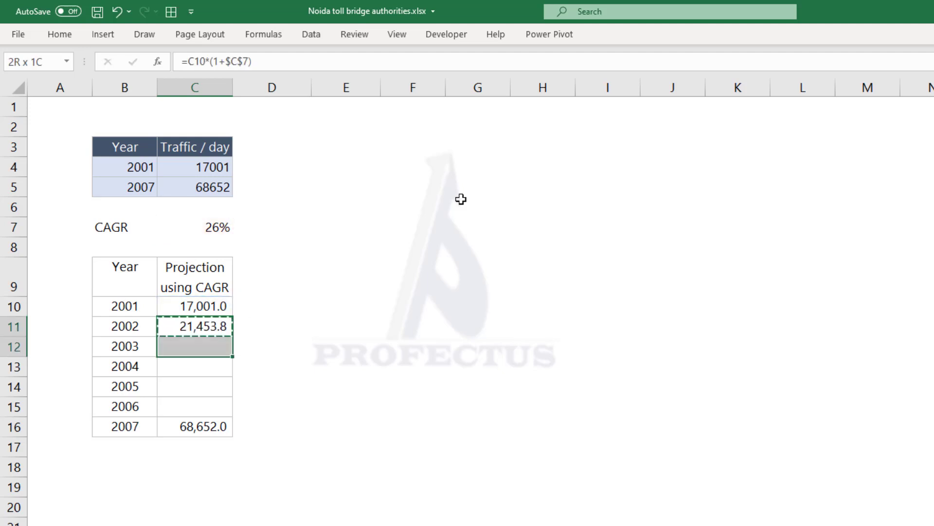
pyautogui.hotkey('ctrl', 'd')
pyautogui.press('Down')
pyautogui.hotkey('ctrl', 'Down')
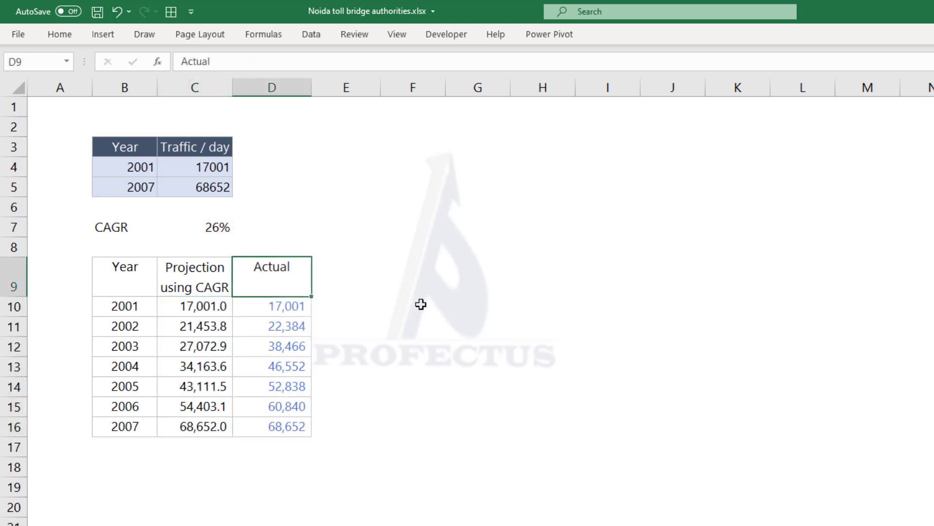
# Rename the Actual heading to Actual* and add the footnote '*Source: News articles' below the table.
pyautogui.press('F2')
pyautogui.write('*')
pyautogui.press('Return')
pyautogui.hotkey('ctrl', 'Down')
pyautogui.press('Down')
pyautogui.press('Left')
pyautogui.press('Left')
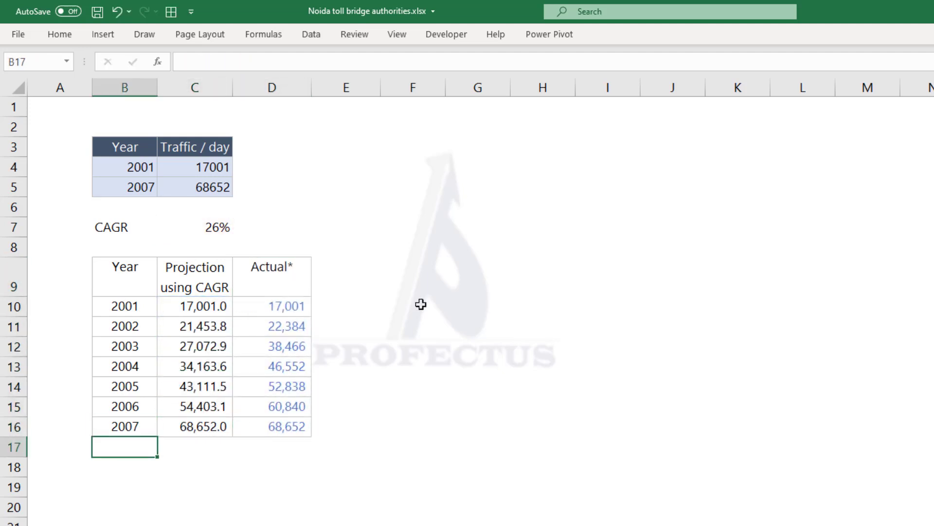
pyautogui.write('*Source: News articles')
pyautogui.press('Return')
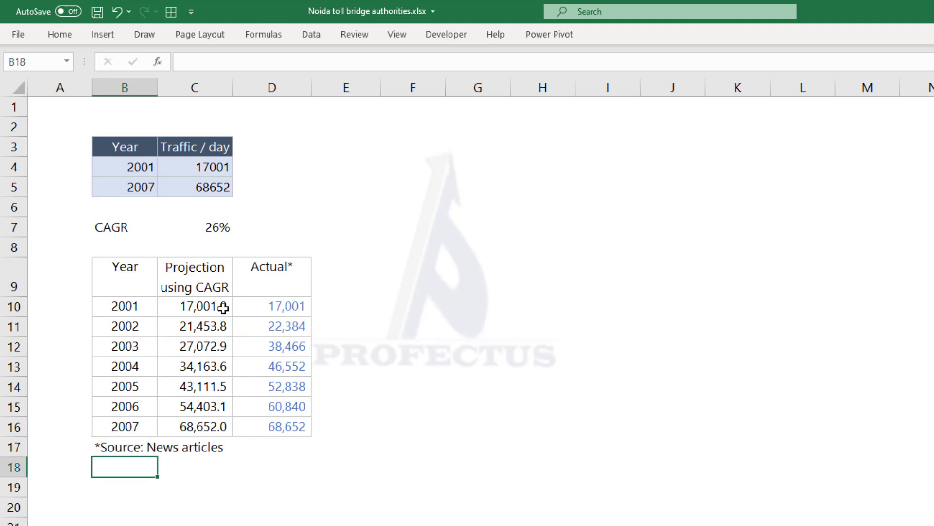
# Chart B9:D16, years against CAGR projection and Actual* traffic, as a scatter with straight lines and markers.
pyautogui.moveTo(125, 276); pyautogui.dragTo(292, 426)
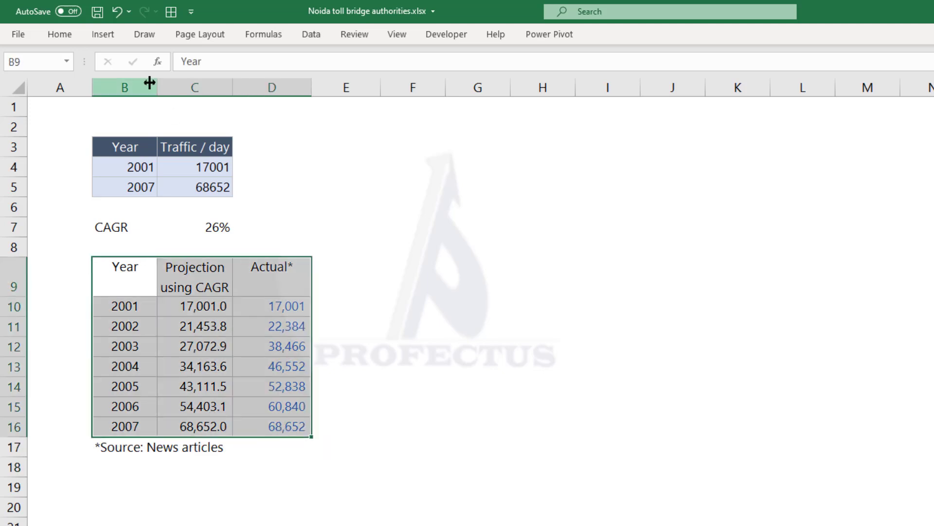
pyautogui.click(103, 34)
pyautogui.click(643, 86)
pyautogui.click(645, 183)
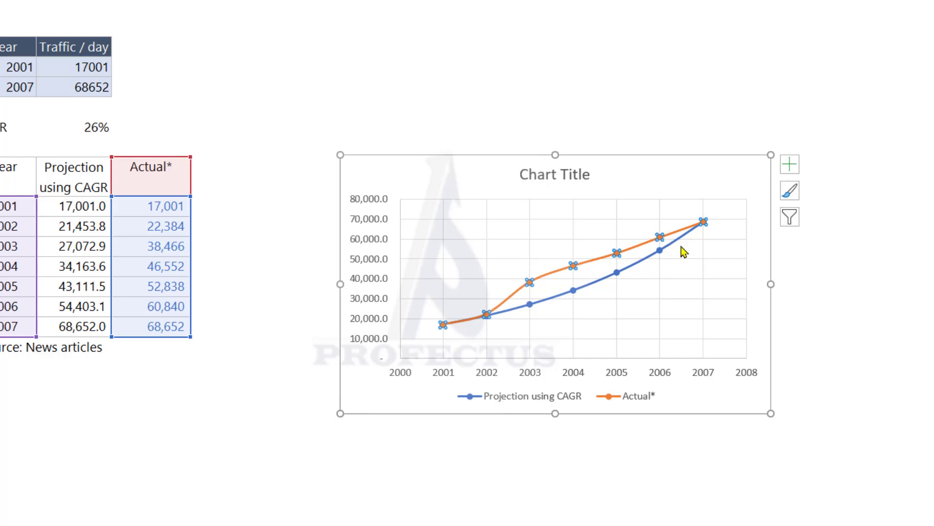
pyautogui.click(830, 432)
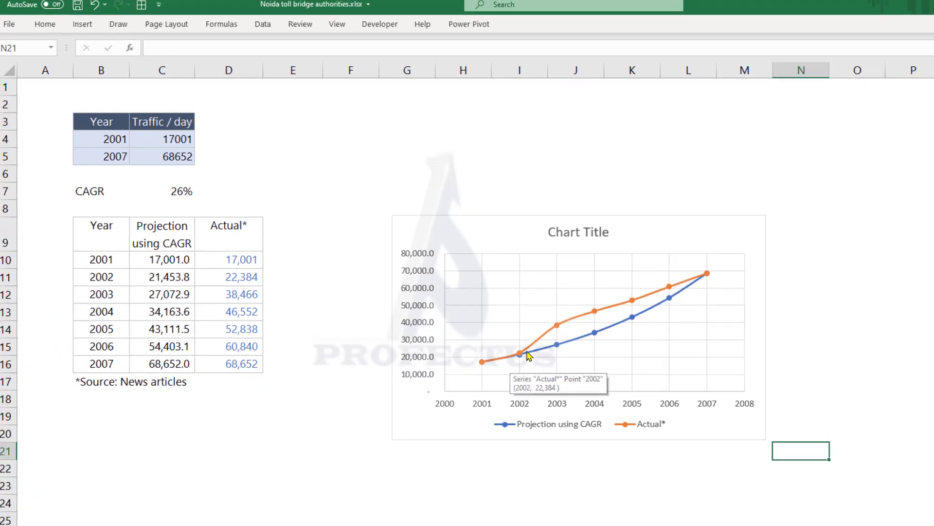
# Add E10:E16 to the chart as a series named from E9, Projection using logarithm.
pyautogui.moveTo(125, 137); pyautogui.dragTo(161, 156)
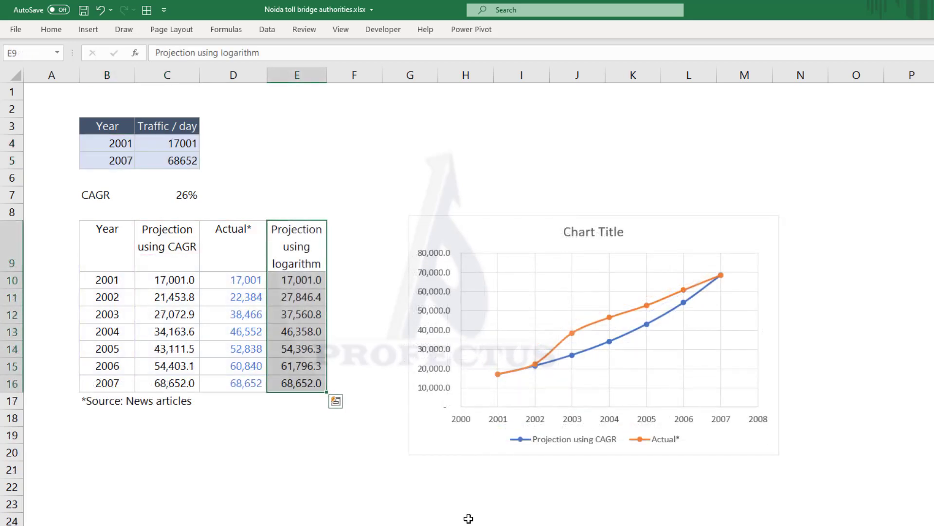
pyautogui.click(469, 517)
pyautogui.rightClick(657, 297)
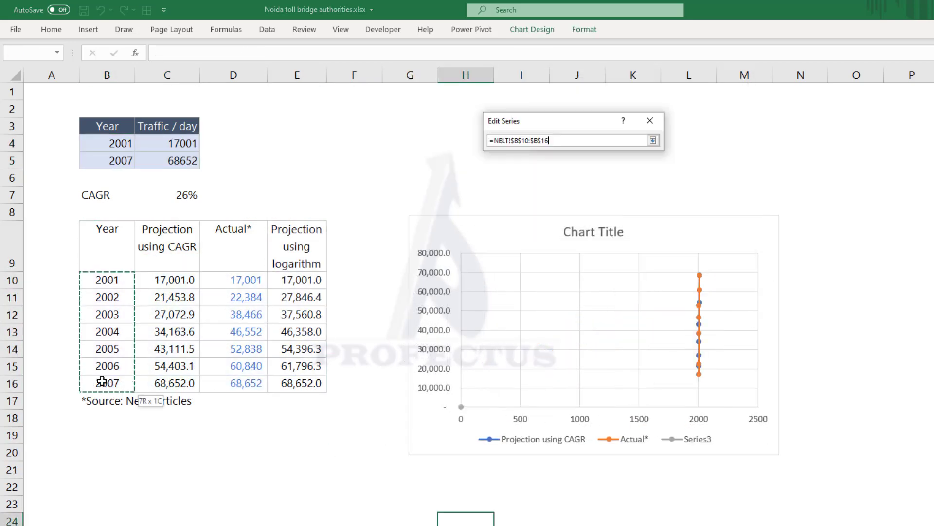
pyautogui.moveTo(297, 280); pyautogui.dragTo(296, 383)
pyautogui.click(652, 140)
pyautogui.click(594, 214)
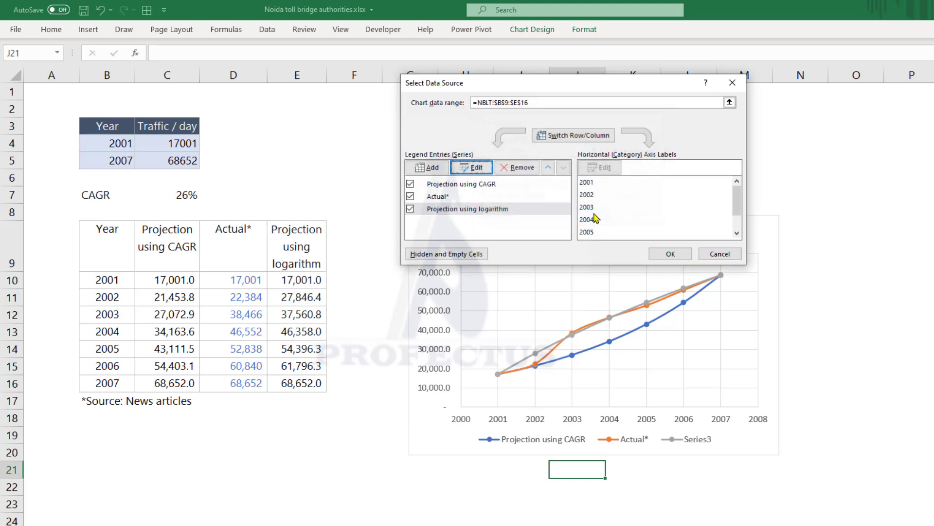
pyautogui.click(665, 251)
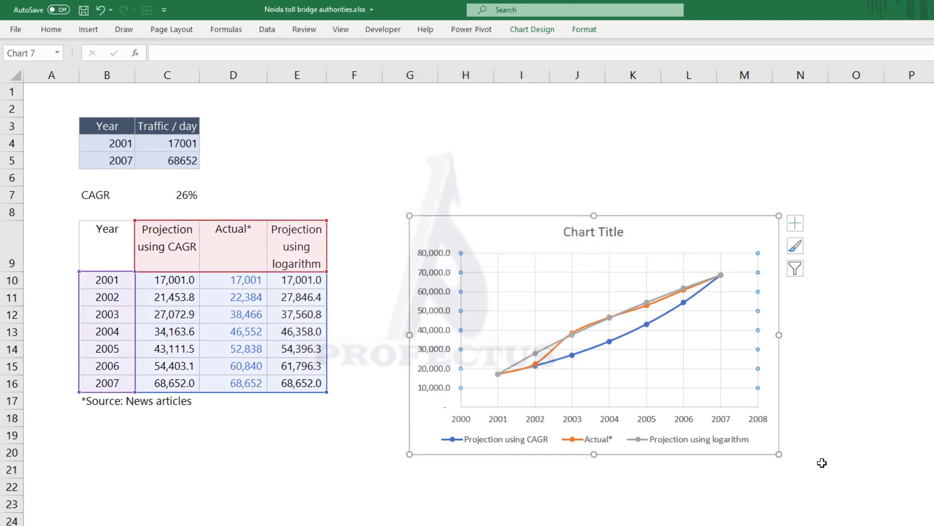
pyautogui.click(820, 438)
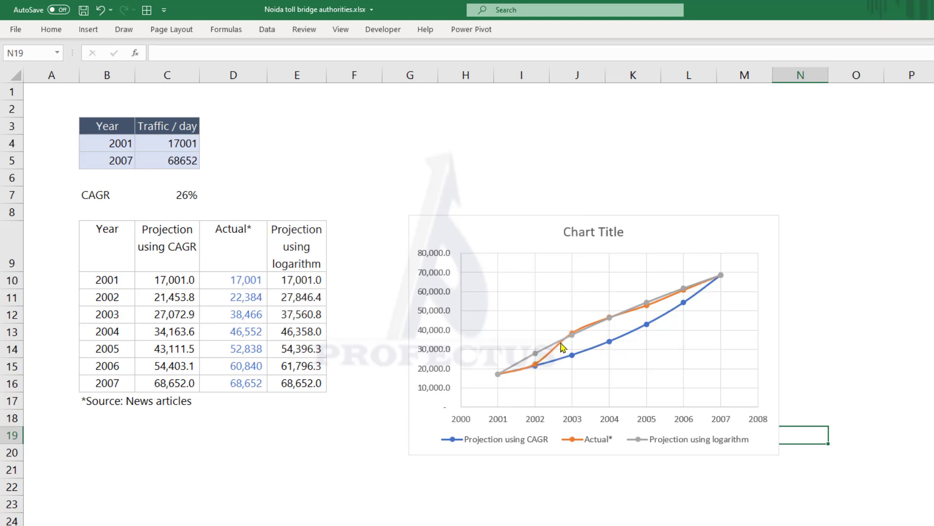
pyautogui.moveTo(570, 342)
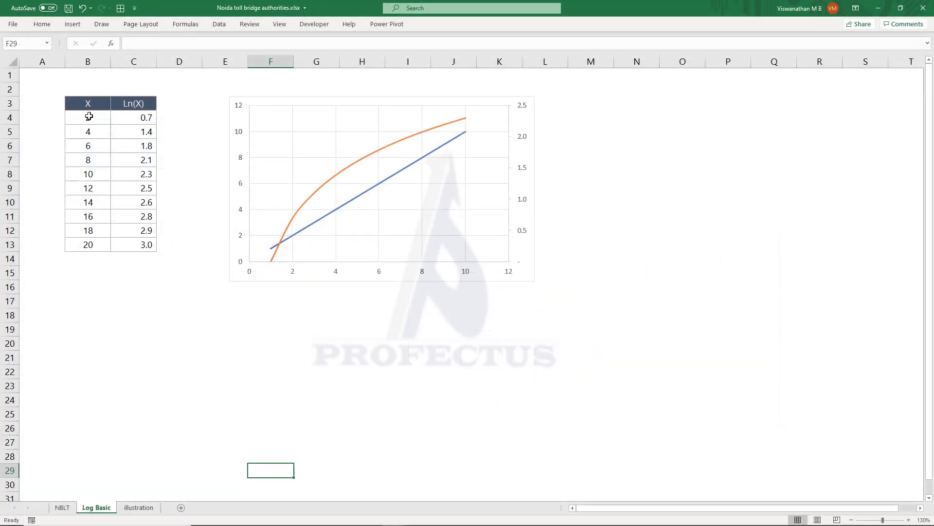
# Review the Log Basic chart's X and Ln(X) series and C4 formula, then select 2020 on the Illustration sheet.
pyautogui.click(107, 141)
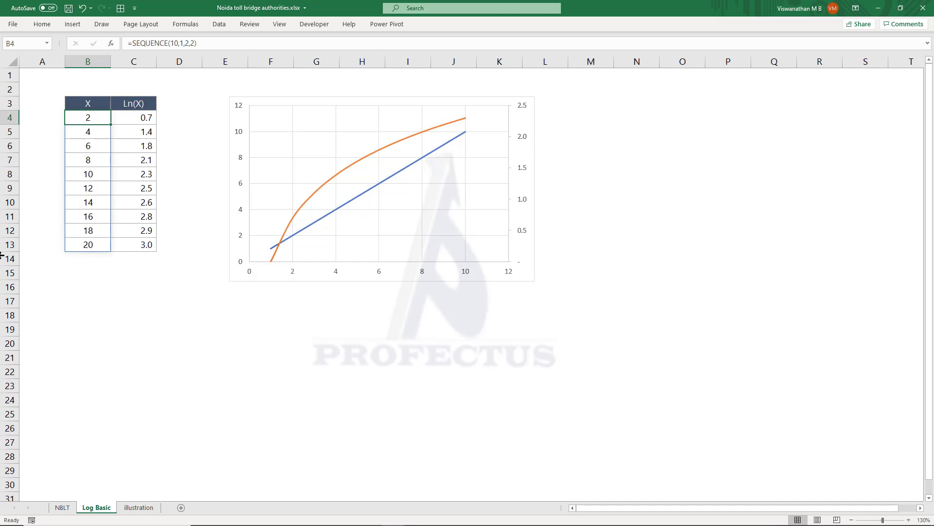
pyautogui.click(317, 221)
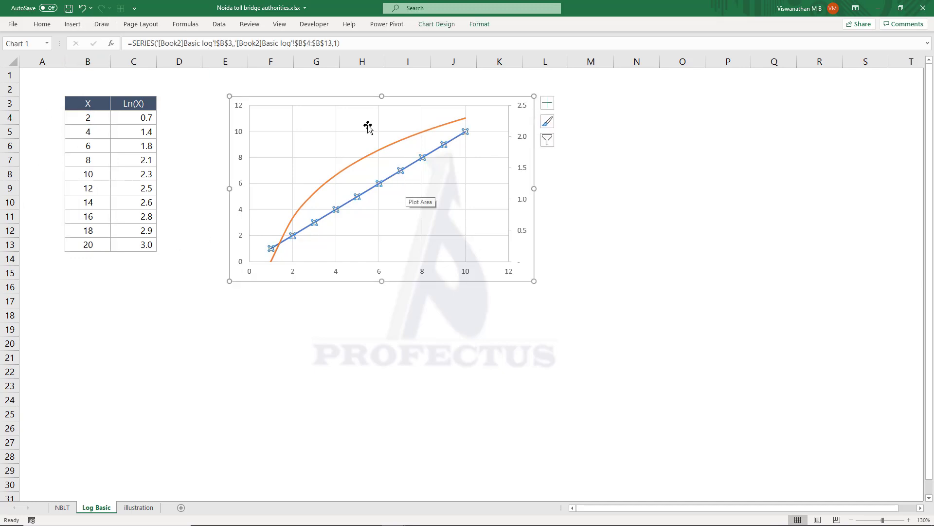
pyautogui.click(154, 118)
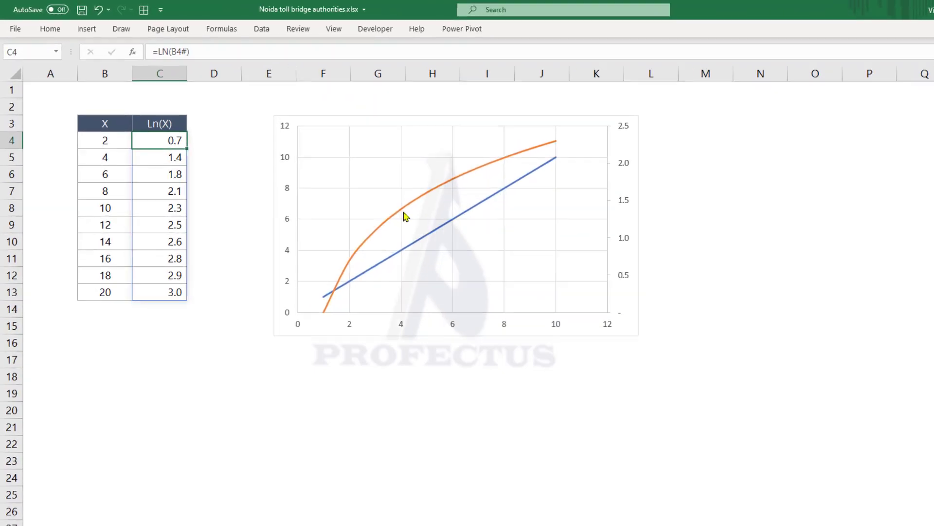
pyautogui.click(409, 214)
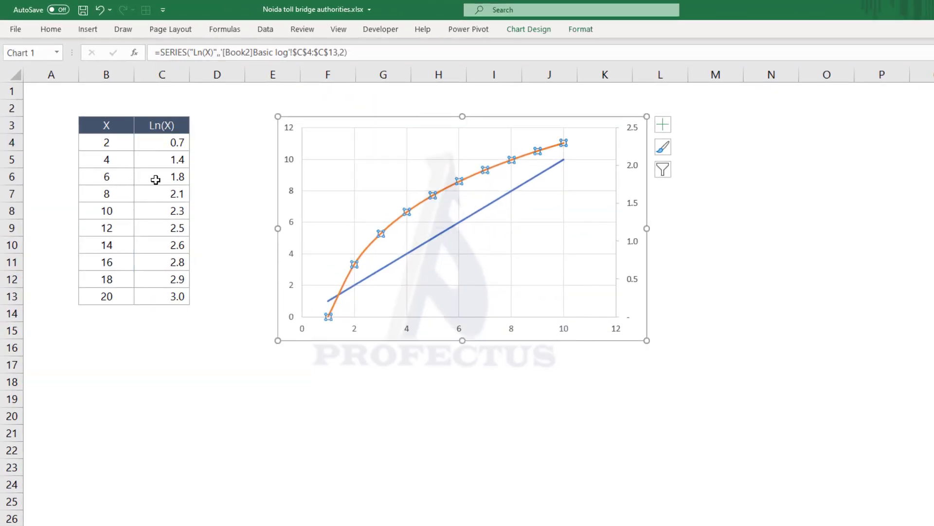
pyautogui.moveTo(165, 144); pyautogui.dragTo(158, 294)
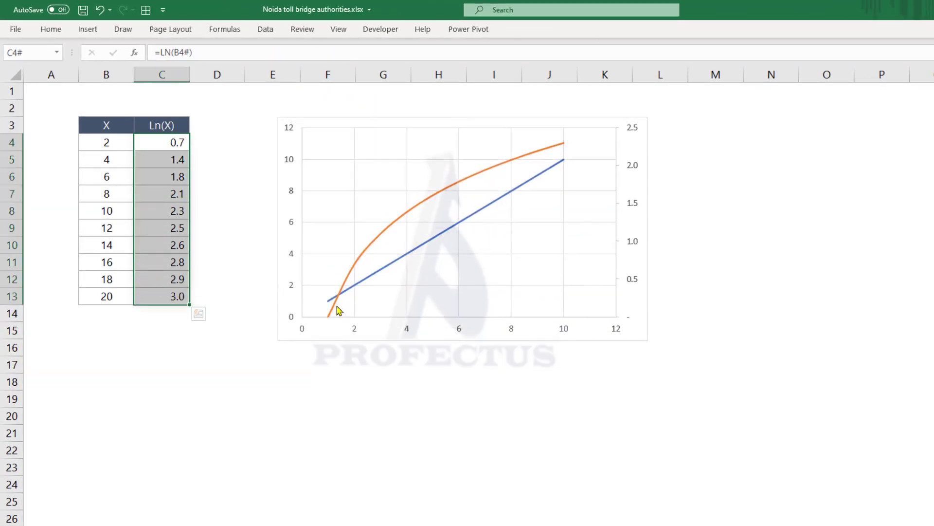
pyautogui.click(373, 237)
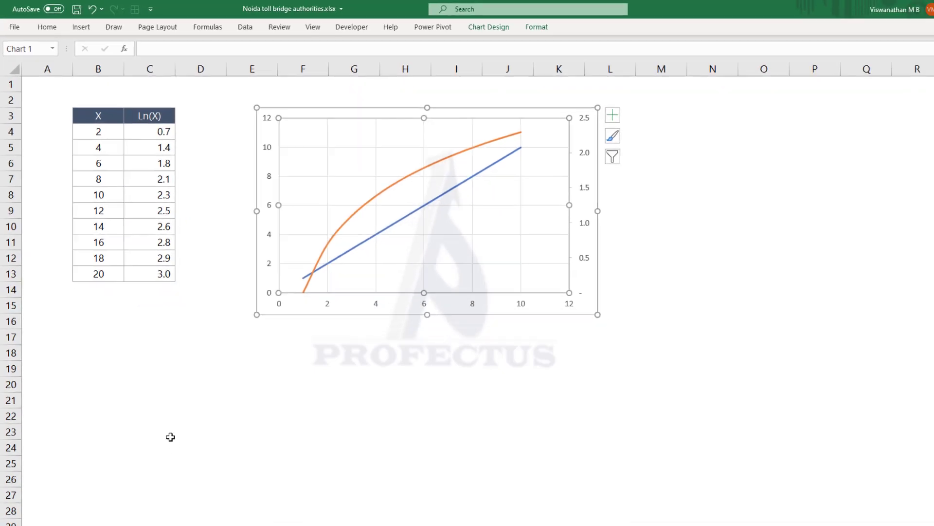
pyautogui.click(167, 470)
pyautogui.hotkey('ctrl', 'pagedown')
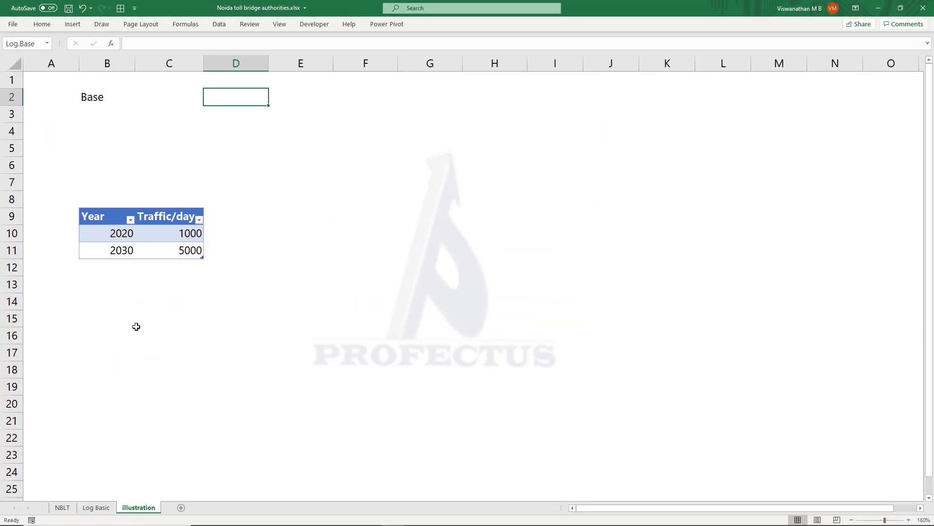
pyautogui.click(115, 233)
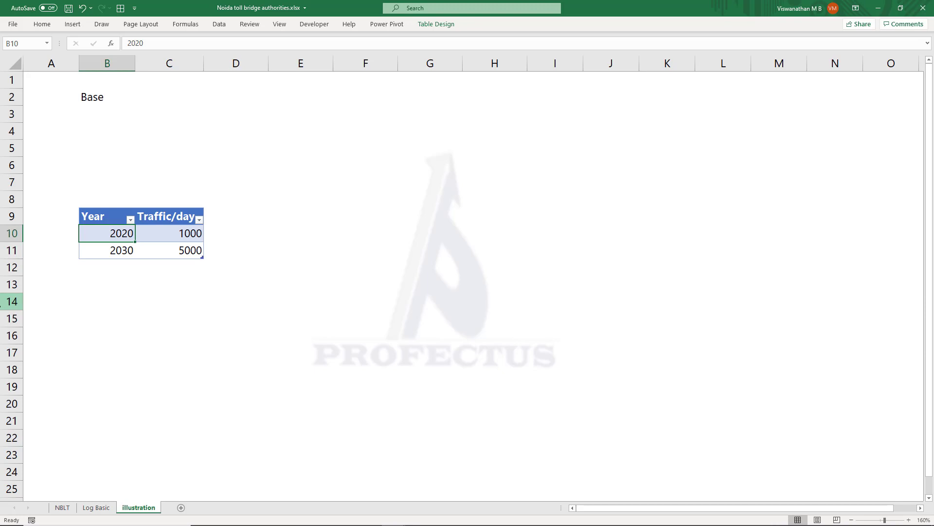
pyautogui.click(170, 233)
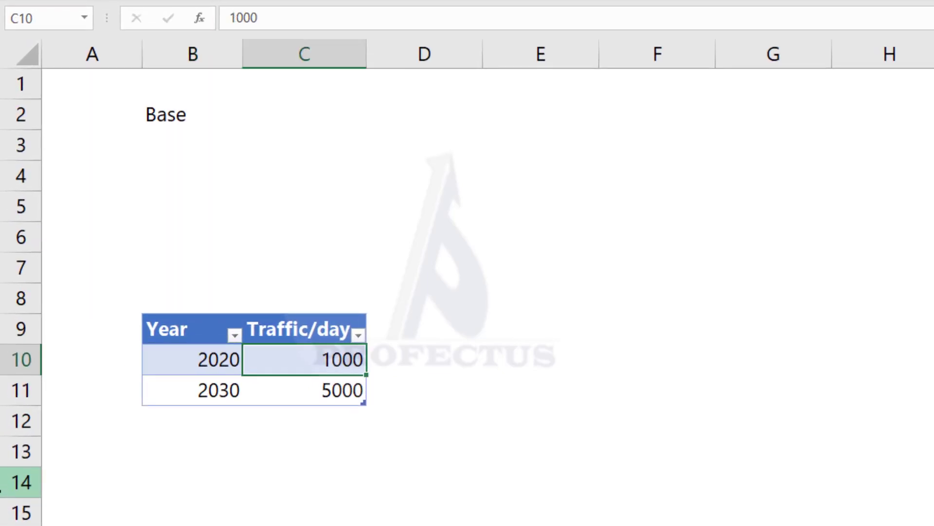
pyautogui.click(304, 390)
pyautogui.click(192, 389)
pyautogui.click(304, 390)
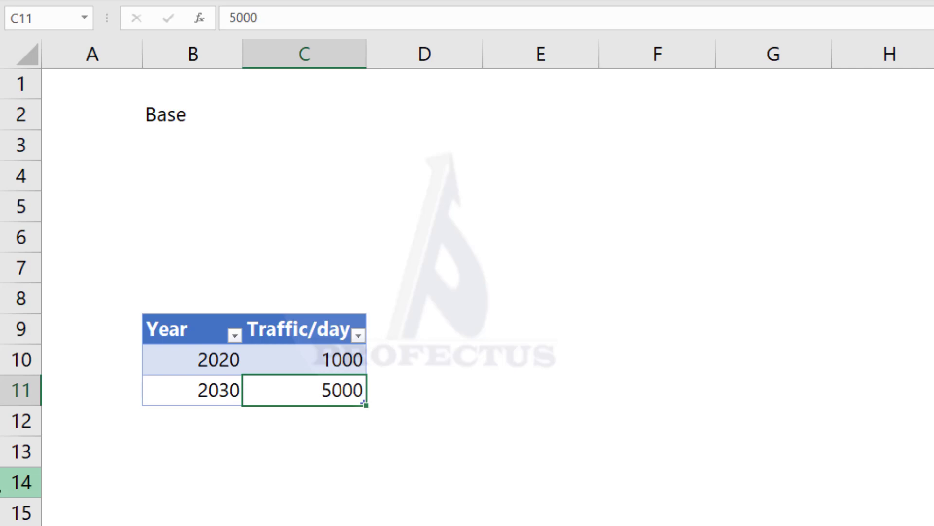
# Shade the Base cell D2 light blue and set its value to 2.
pyautogui.click(428, 114)
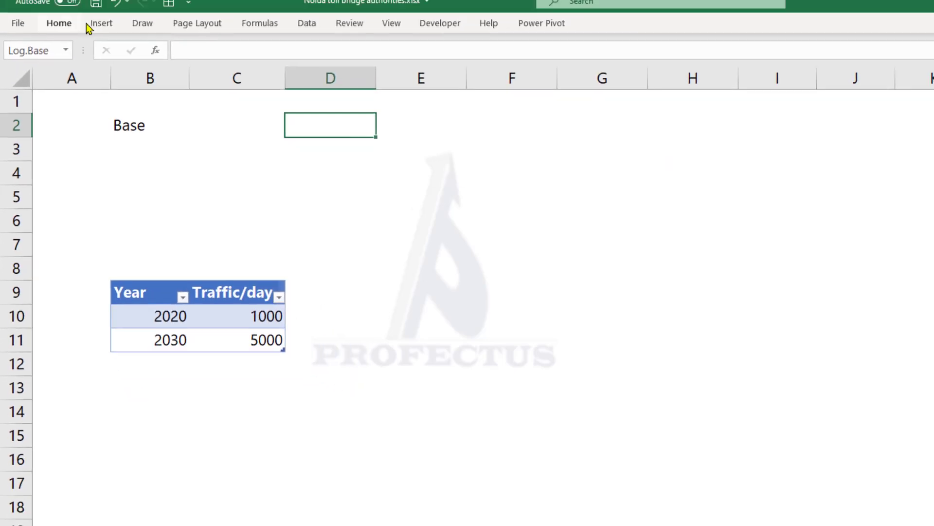
pyautogui.click(73, 23)
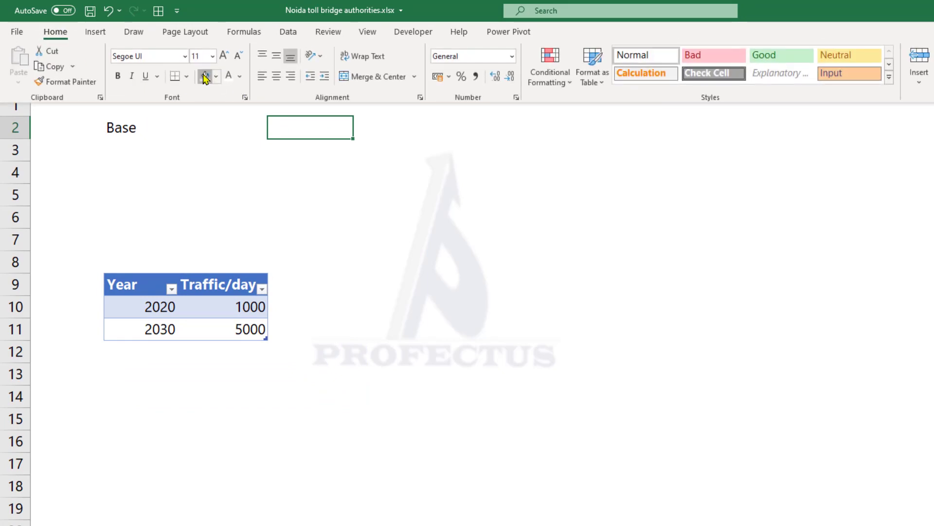
pyautogui.click(205, 76)
pyautogui.write('2')
pyautogui.press('Return')
# Add an Exponential table column =Log.Base^[@[Traffic/day]], returning 1.072E+301 and #NUM!
pyautogui.press('Down')
pyautogui.press('Down')
pyautogui.press('Down')
pyautogui.press('Down')
pyautogui.press('Down')
pyautogui.press('Down')
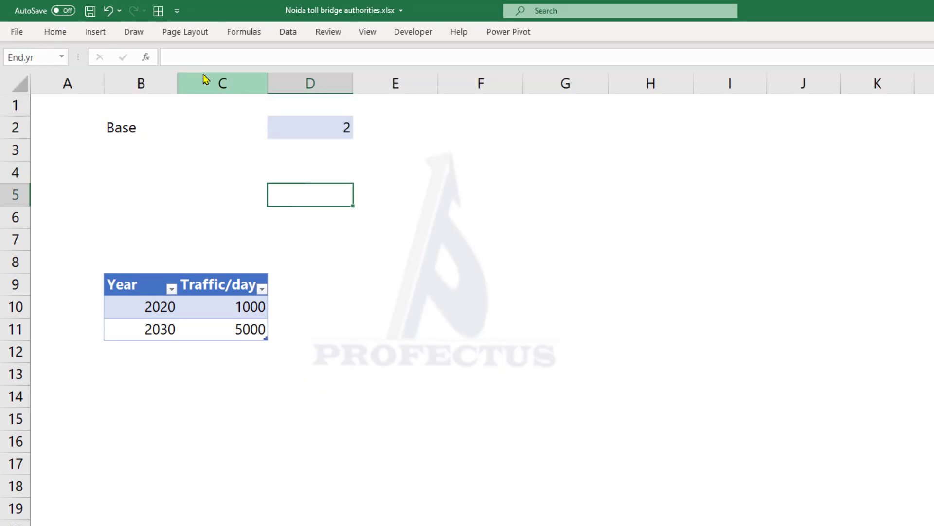
pyautogui.write('Exponential')
pyautogui.press('Return')
pyautogui.write('=Log.Base')
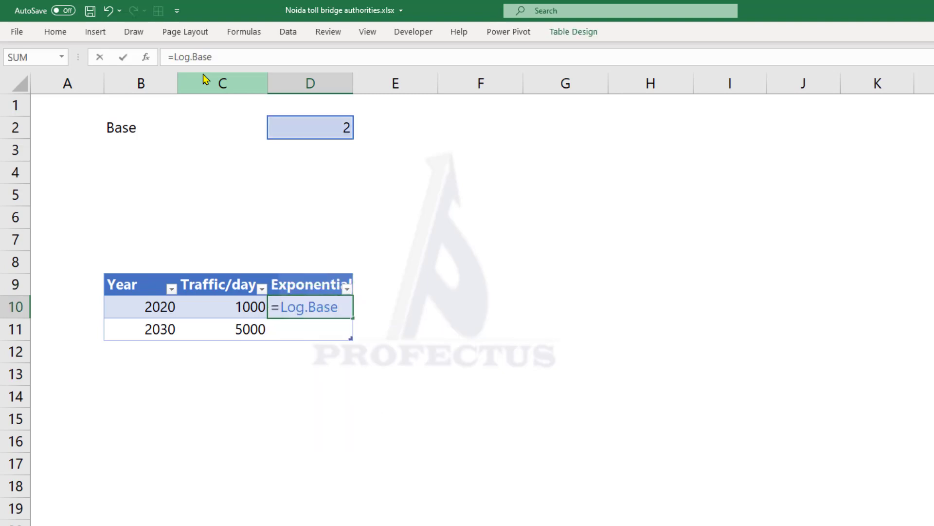
pyautogui.write('^[@[Traffic/day]]')
pyautogui.press('Return')
pyautogui.press('Up')
pyautogui.press('Down')
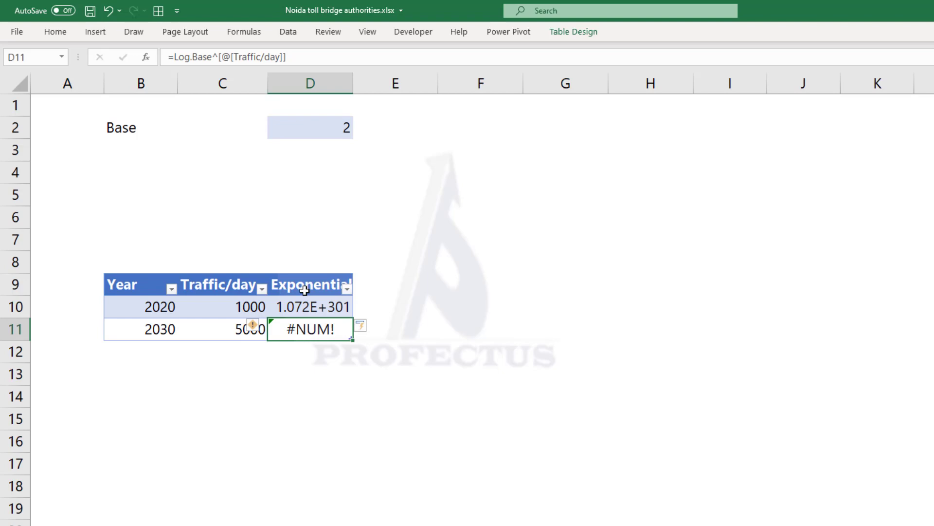
# Insert an Indx traffic column left of Exponential with =[@[Traffic/day]]/MIN([Traffic/day]).
pyautogui.moveTo(305, 290); pyautogui.dragTo(311, 321)
pyautogui.rightClick(312, 321)
pyautogui.moveTo(366, 436)
pyautogui.click(492, 435)
pyautogui.write('Indx traffic')
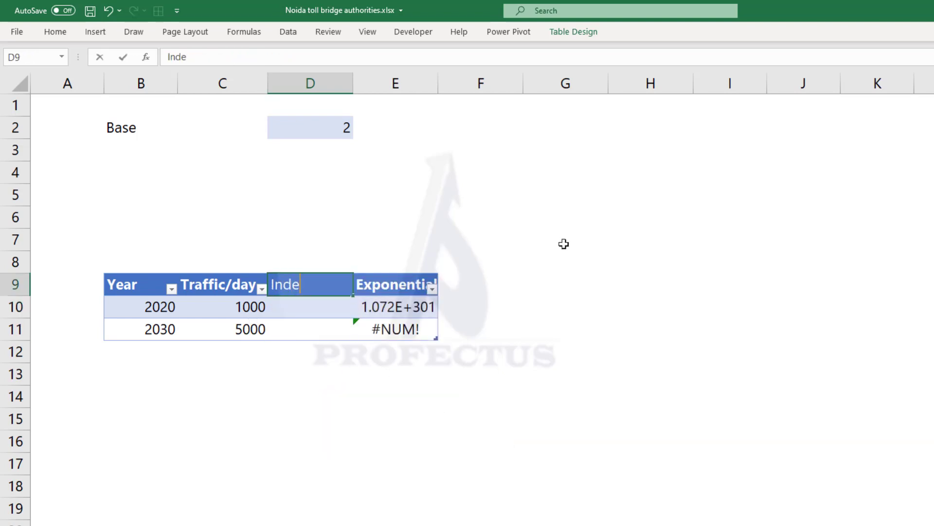
pyautogui.press('Return')
pyautogui.write('=')
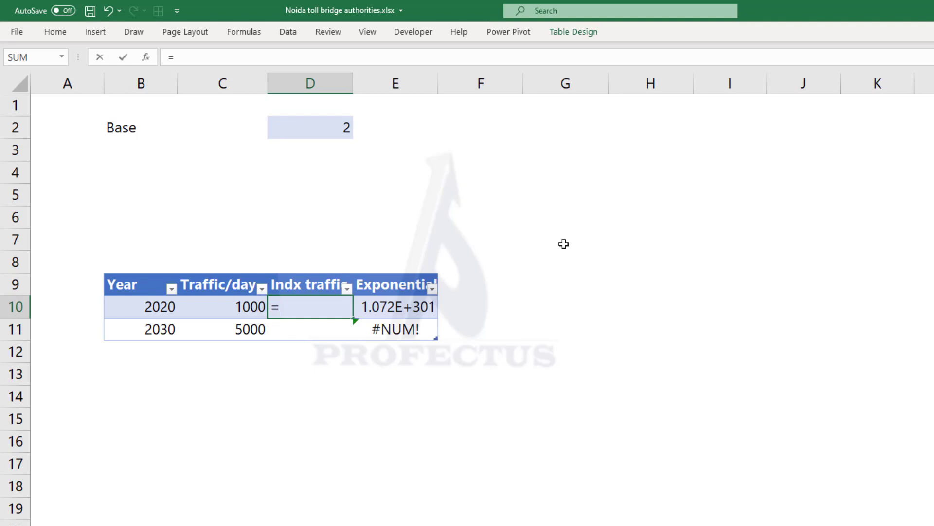
pyautogui.press('Left')
pyautogui.write('/m')
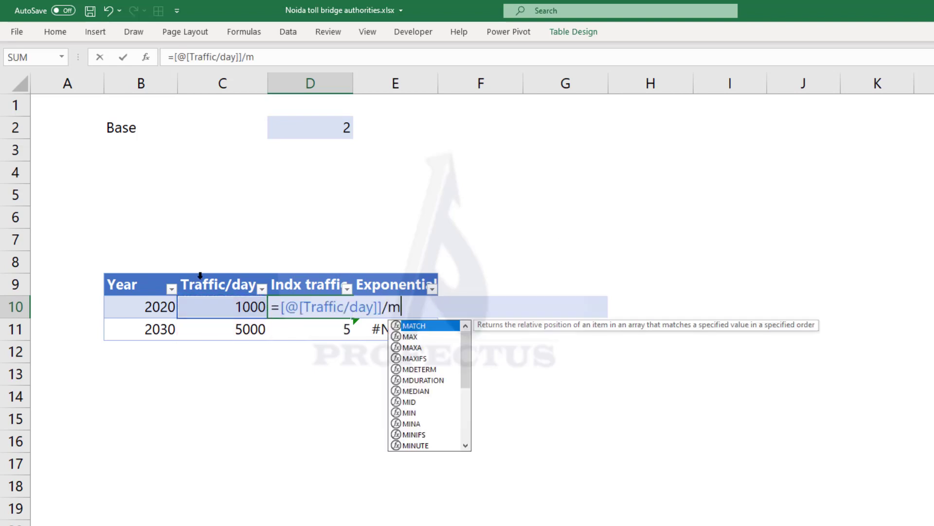
pyautogui.write('in')
pyautogui.press('Tab')
pyautogui.click(200, 275)
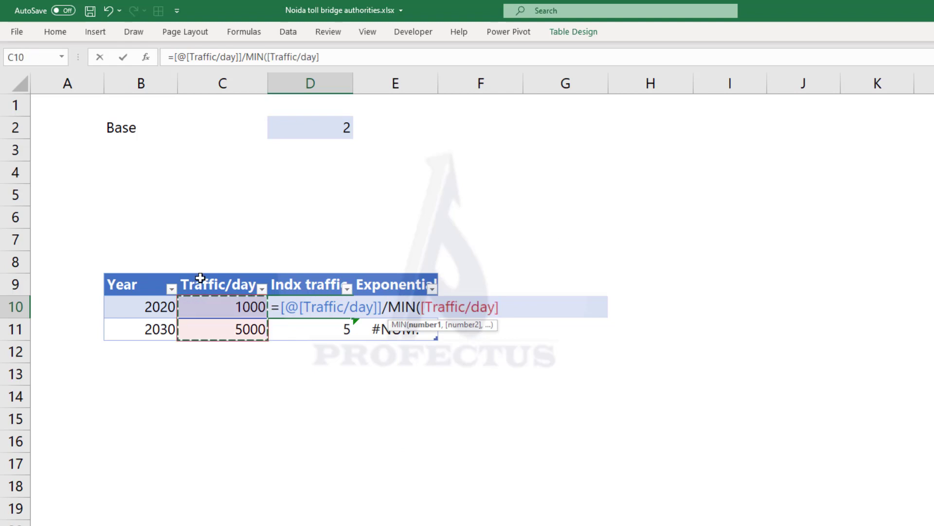
pyautogui.write(')')
pyautogui.press('Return')
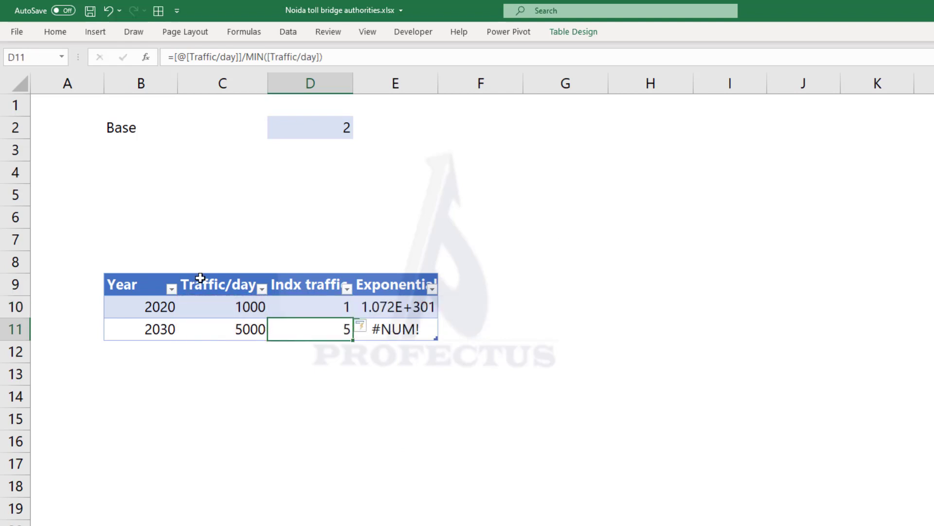
# Rewrite Exponential as =Log.Base^[@[Indx traffic]], now giving 2 and 32.
pyautogui.press('Up')
pyautogui.press('Right')
pyautogui.hotkey('shift', 'Down')
pyautogui.press('Delete')
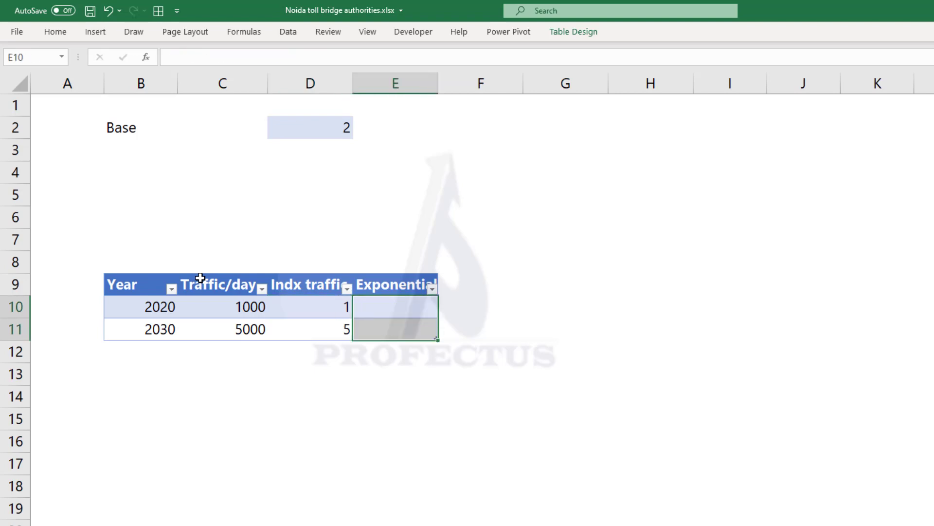
pyautogui.hotkey('shift', 'Up')
pyautogui.write('=log.')
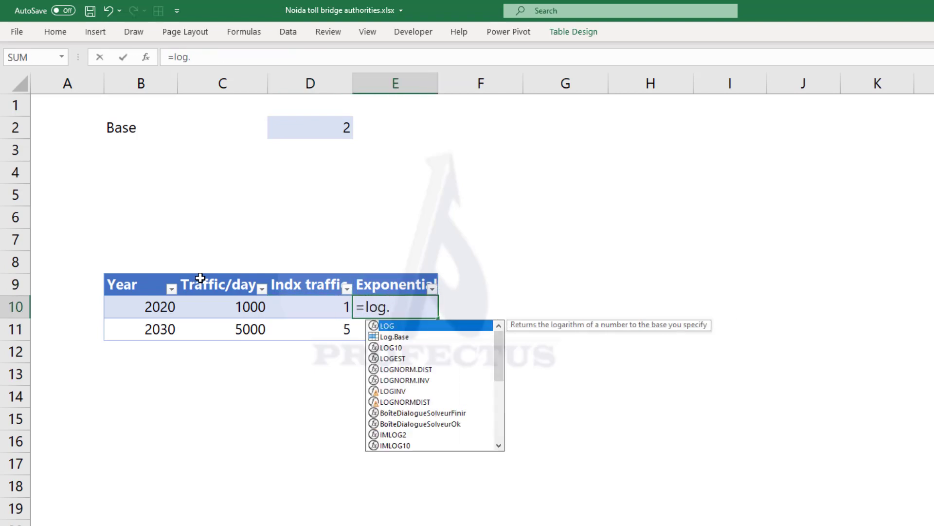
pyautogui.press('Down')
pyautogui.press('Tab')
pyautogui.write('^')
pyautogui.press('Left')
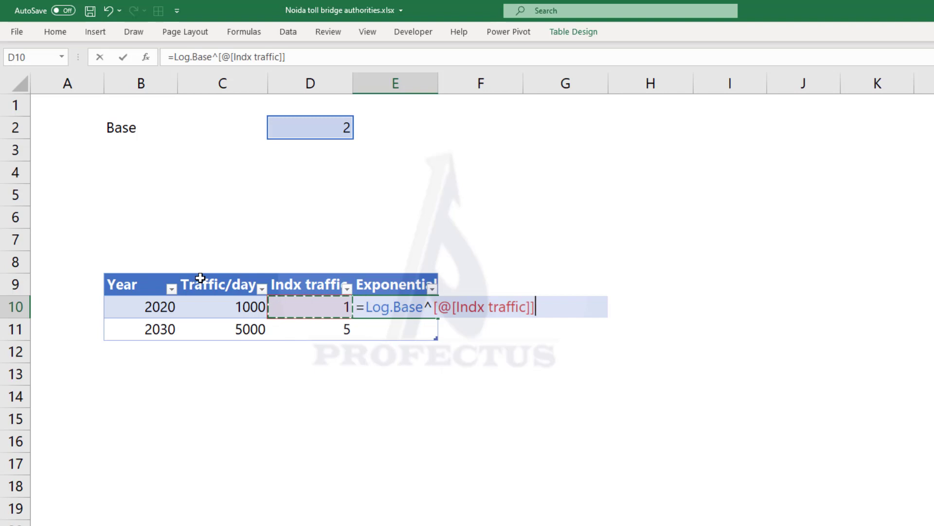
pyautogui.press('Return')
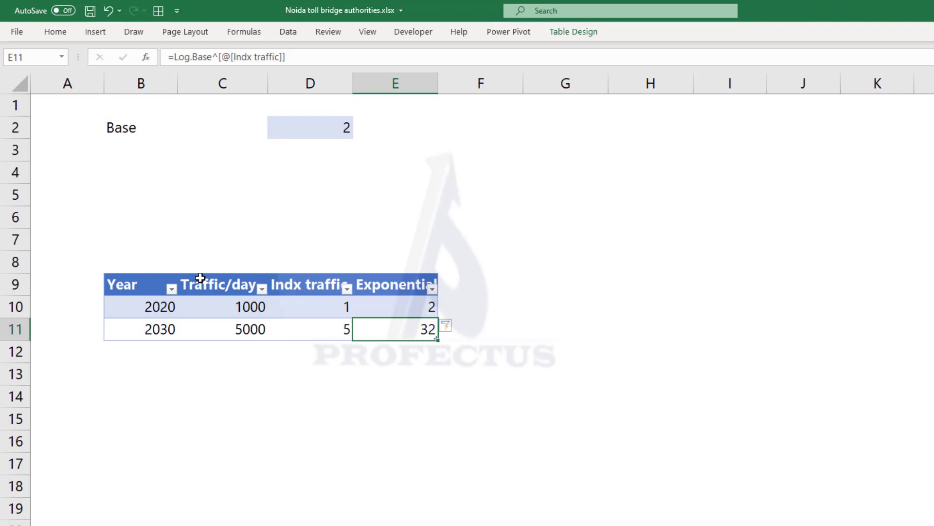
pyautogui.click(151, 150)
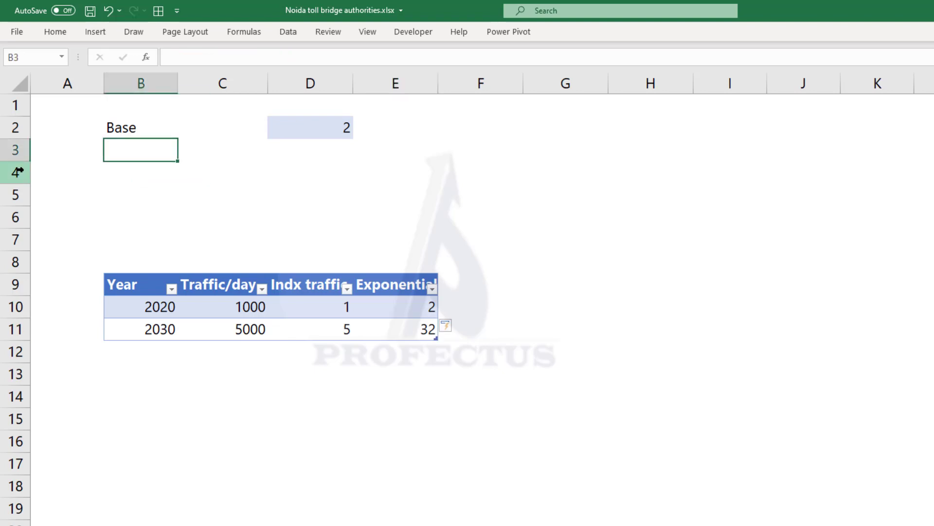
# Add a No. of rows input counting the Year column with ROWS, giving 2.
pyautogui.write('No. of rows')
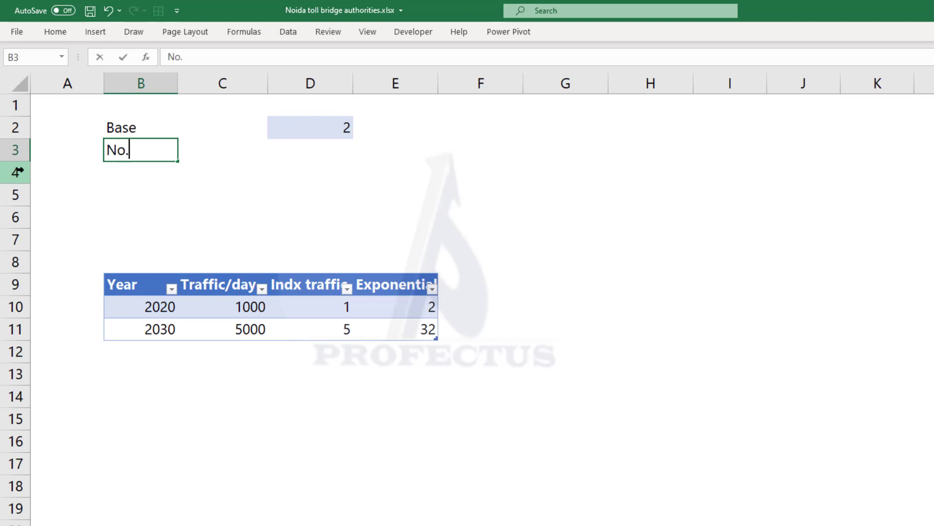
pyautogui.press('Tab')
pyautogui.press('Tab')
pyautogui.write('=rows')
pyautogui.press('Tab')
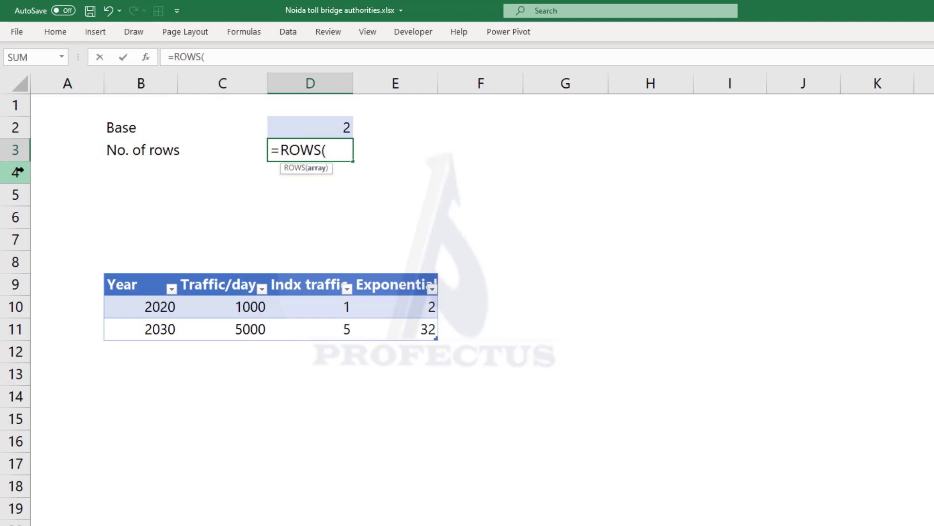
pyautogui.click(165, 274)
pyautogui.write(')')
pyautogui.press('Return')
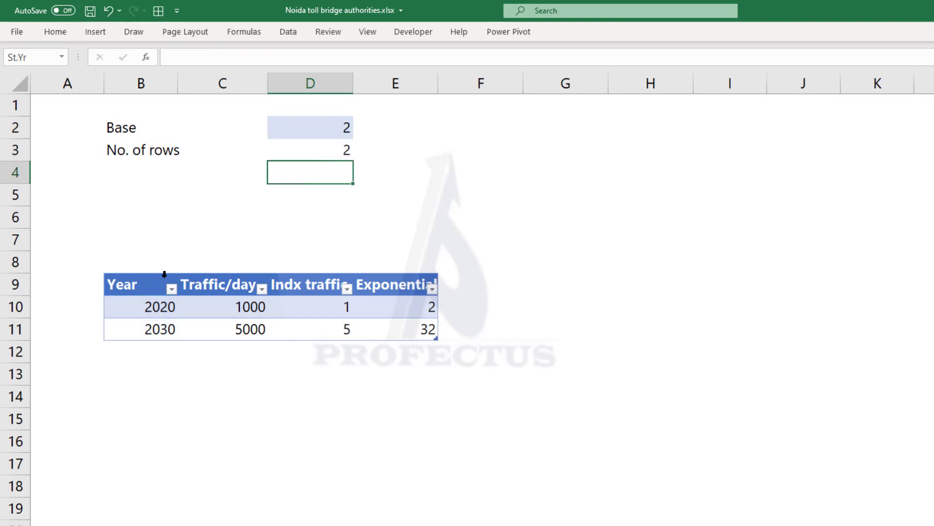
# Add Start year and End year inputs as MIN and MAX of the Year column (2020, 2030).
pyautogui.press('Left')
pyautogui.press('Left')
pyautogui.write('Start year')
pyautogui.press('Right')
pyautogui.press('Right')
pyautogui.write('=min')
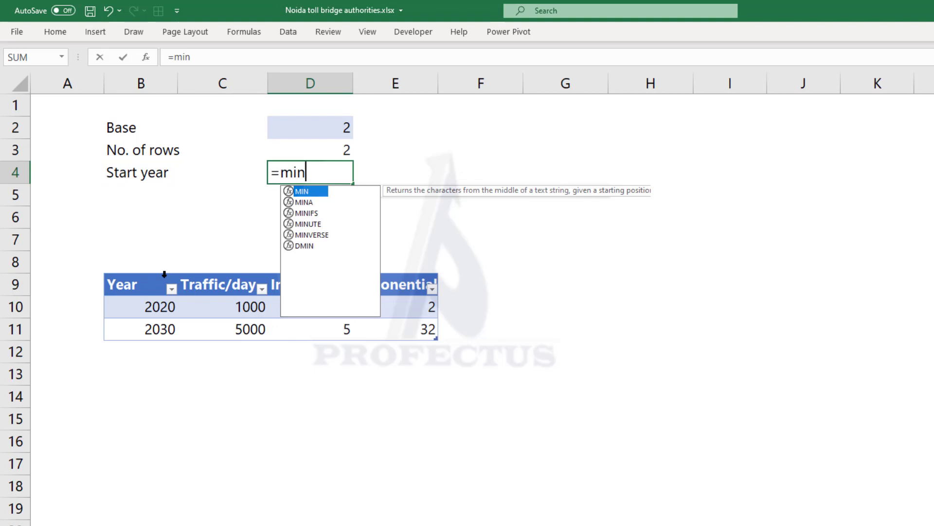
pyautogui.press('Tab')
pyautogui.click(141, 279)
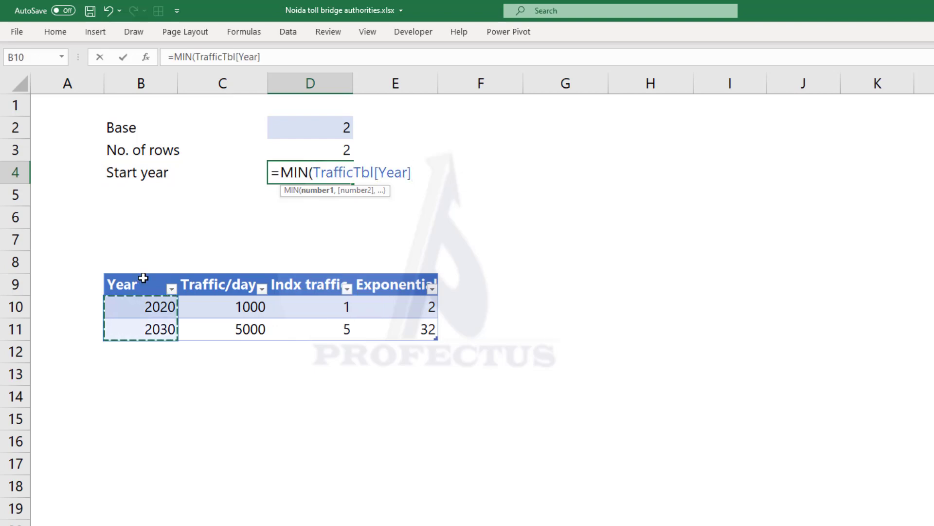
pyautogui.press('Return')
pyautogui.write('End year')
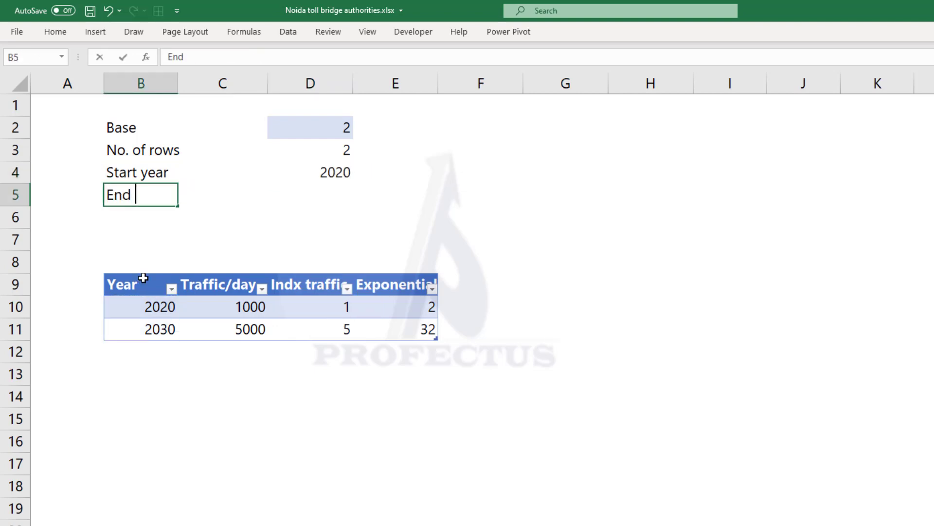
pyautogui.press('Right')
pyautogui.press('Right')
pyautogui.write('=max')
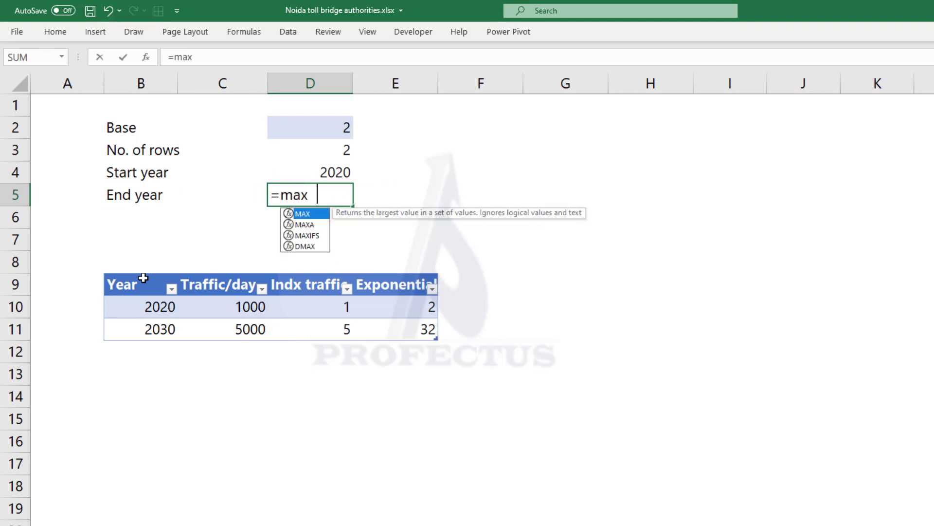
pyautogui.press('Tab')
pyautogui.click(143, 278)
pyautogui.press('Return')
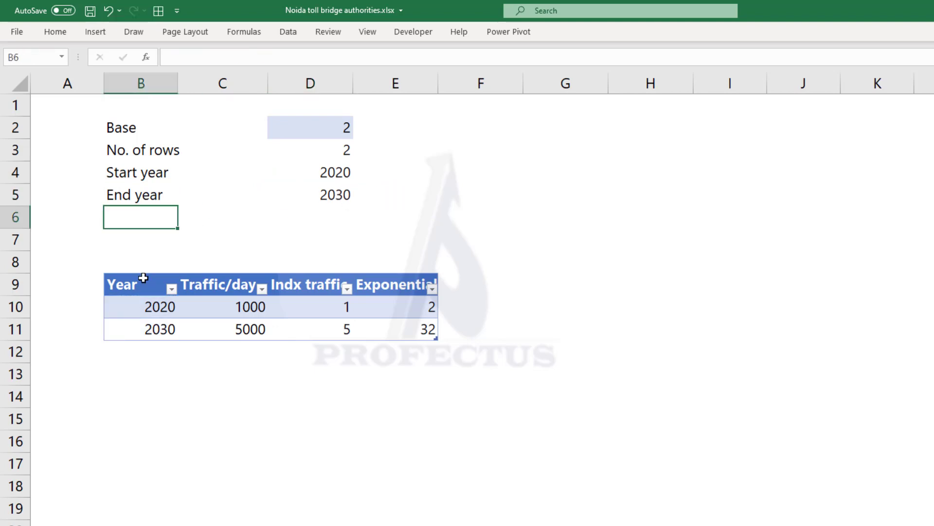
# Add Gap as =End.yr-St.yr (10) and Total duration as Gap+1 (11).
pyautogui.write('Gap')
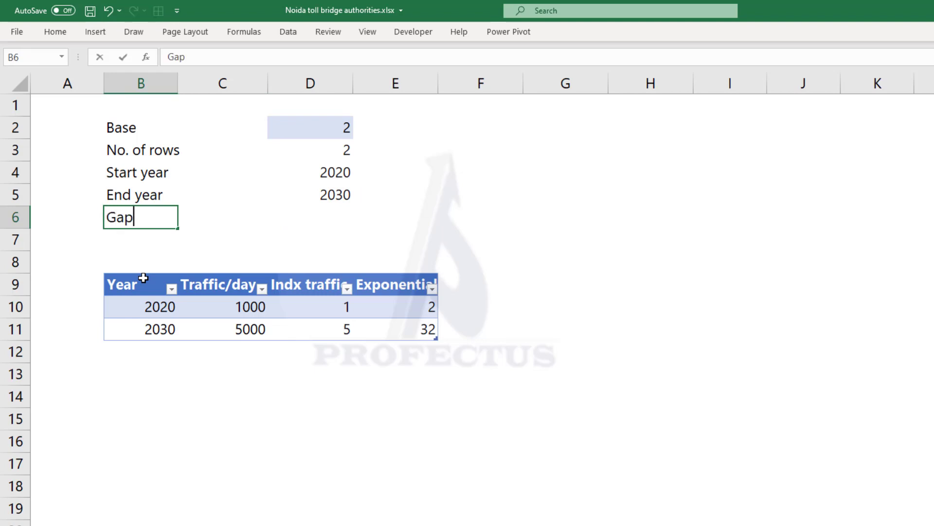
pyautogui.press('Tab')
pyautogui.press('Tab')
pyautogui.write('=End.yr')
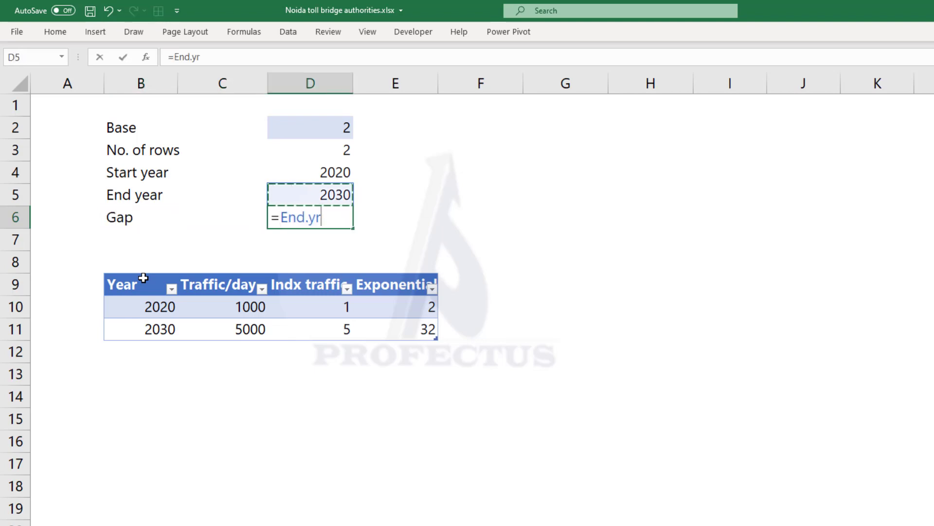
pyautogui.write('-St.yr')
pyautogui.press('Return')
pyautogui.write('Total duration')
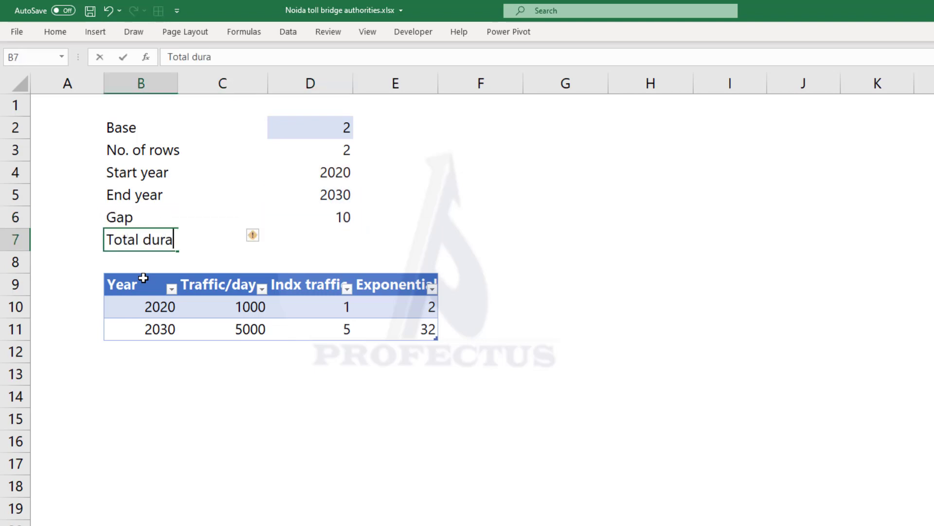
pyautogui.press('Tab')
pyautogui.press('Tab')
pyautogui.press('Tab')
pyautogui.press('Left')
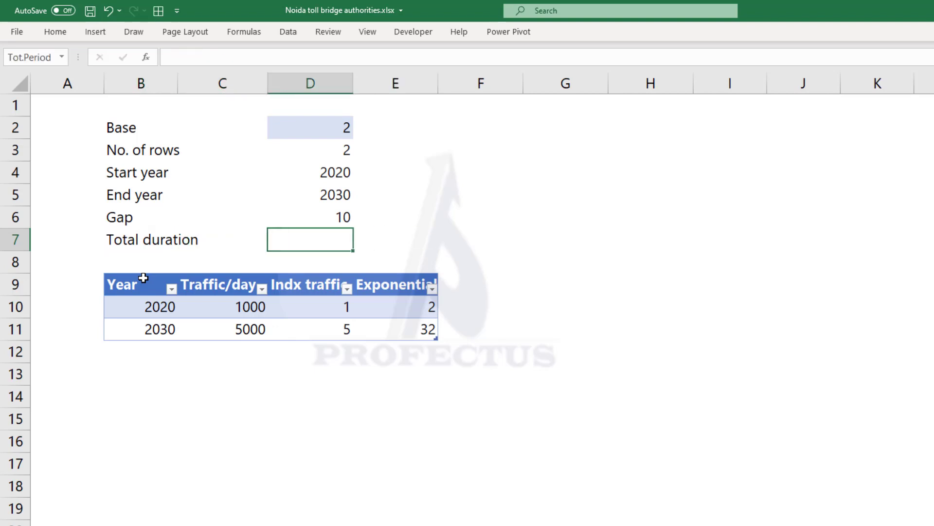
pyautogui.write('=')
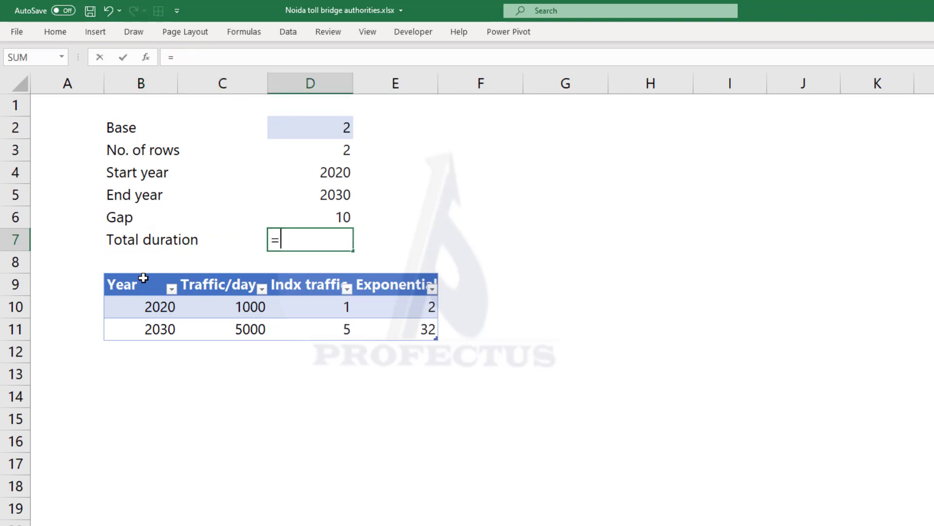
pyautogui.press('Up')
pyautogui.write('+1')
pyautogui.press('Return')
pyautogui.press('Left')
pyautogui.press('Left')
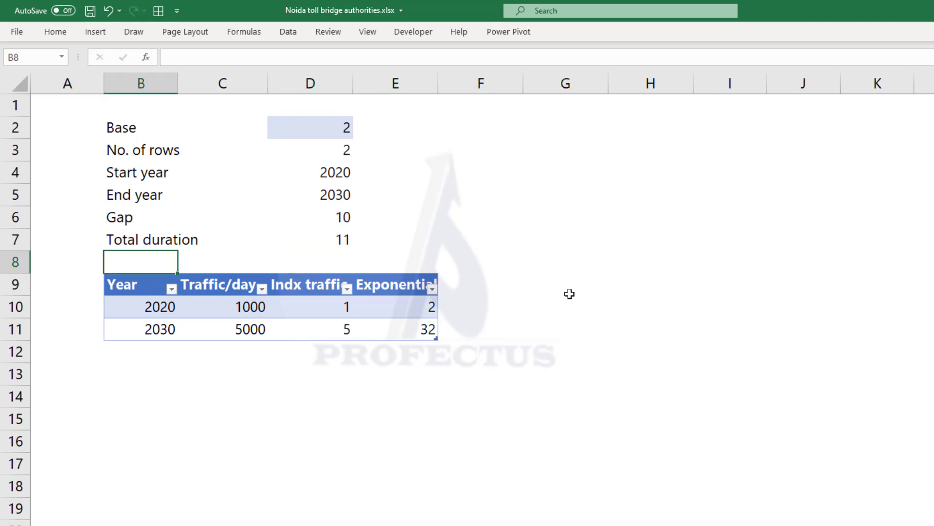
# Insert a 'Slope of anti log' row and XLOOKUP the end-year minus start-year Exponential in D8.
pyautogui.hotkey('alt', 'i')
pyautogui.write('r')
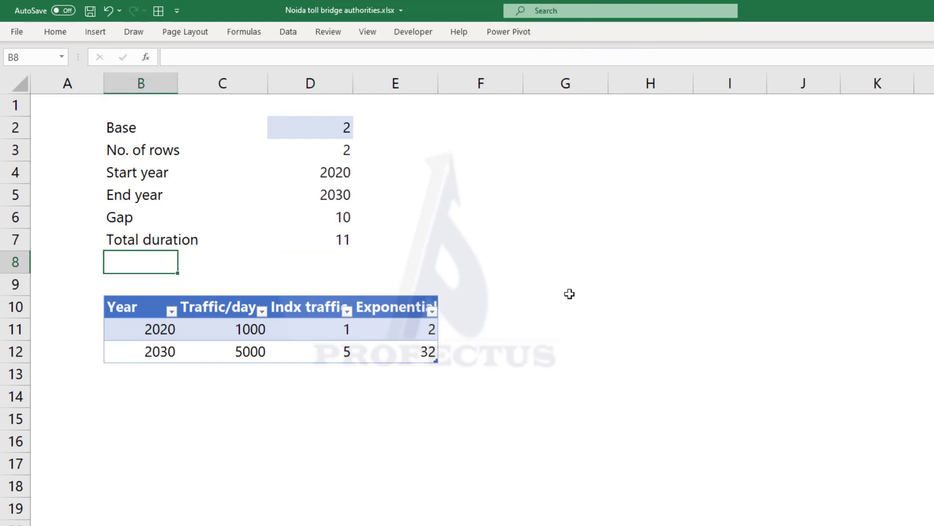
pyautogui.write('Slope')
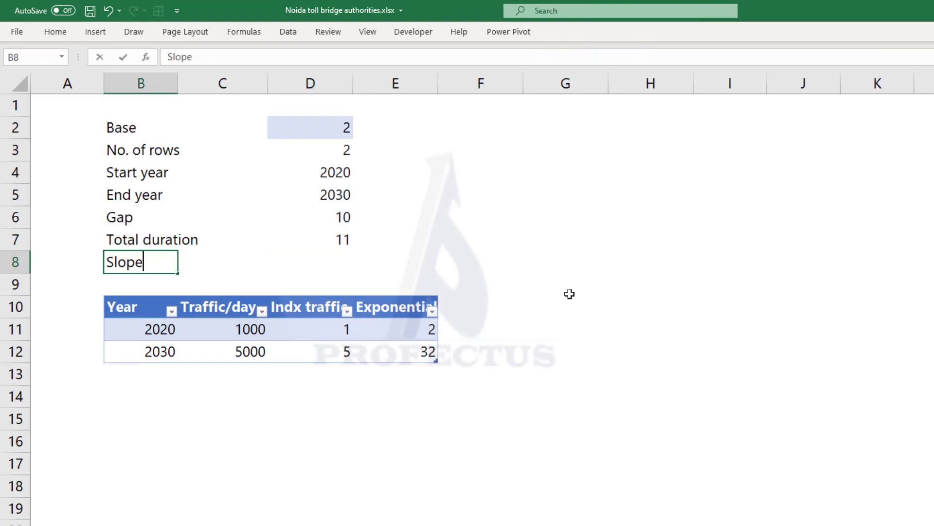
pyautogui.write(' of anti log')
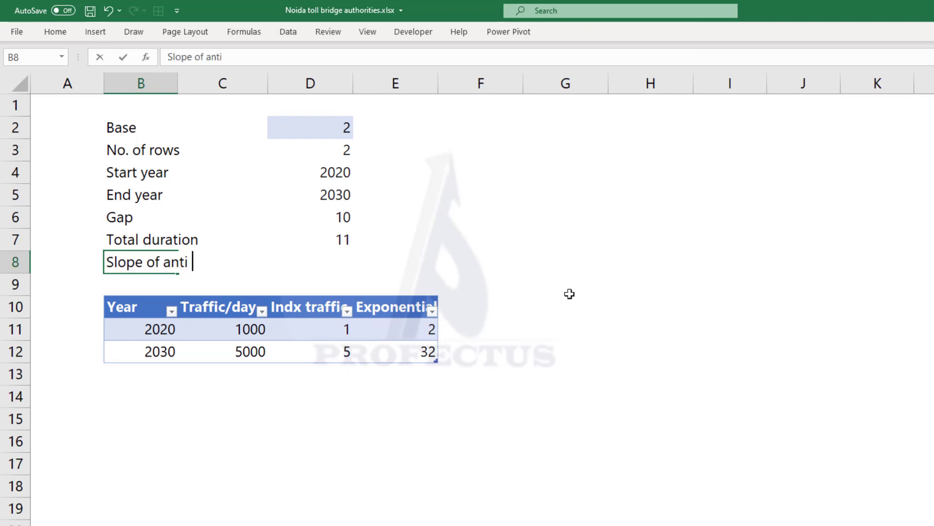
pyautogui.press('Tab')
pyautogui.press('Tab')
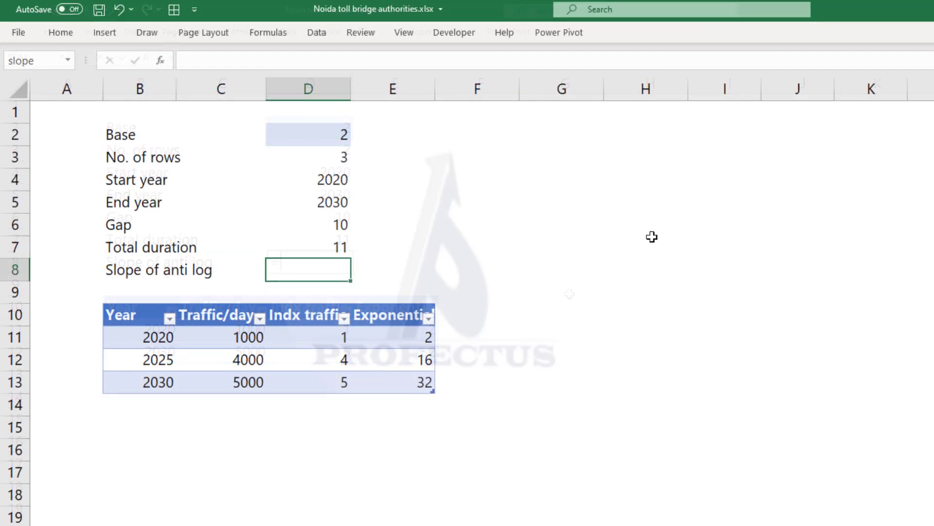
pyautogui.write('=XLOOKUP(')
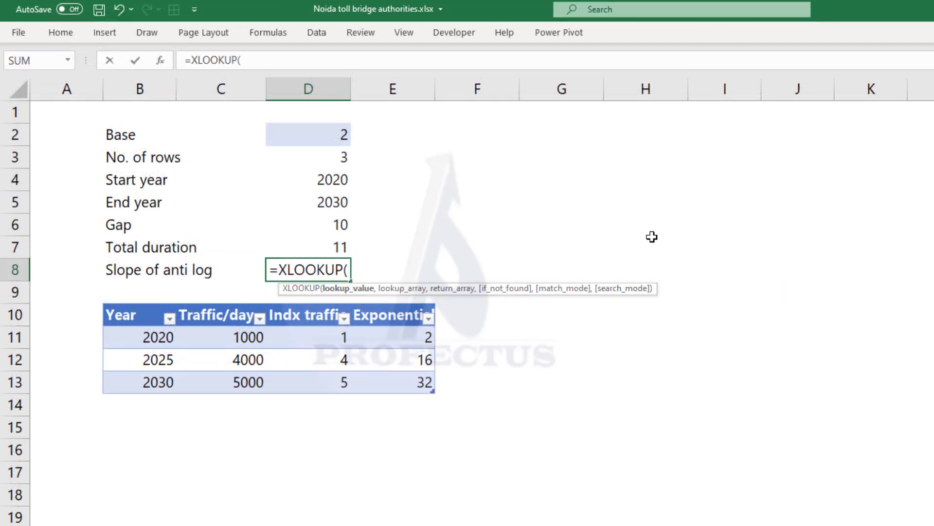
pyautogui.write('End.yr,TrafficTbl')
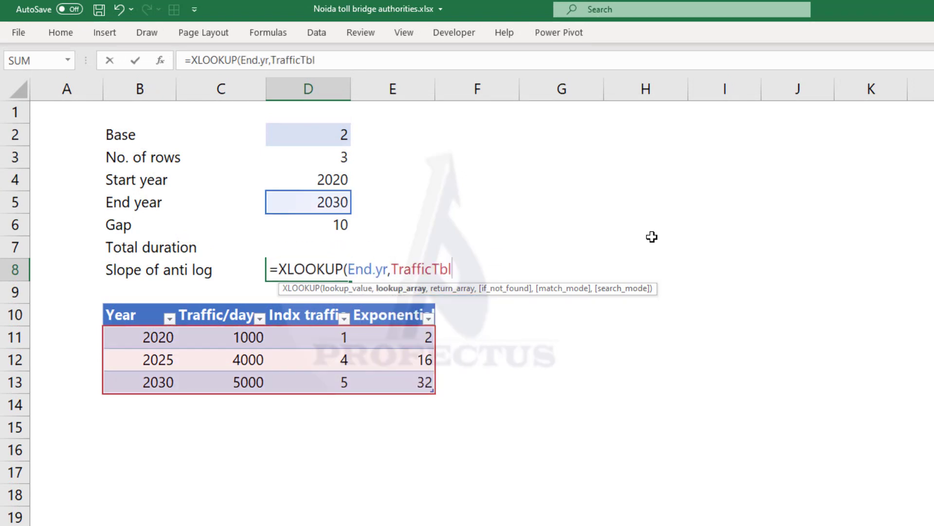
pyautogui.write('[Year],')
pyautogui.click(409, 304)
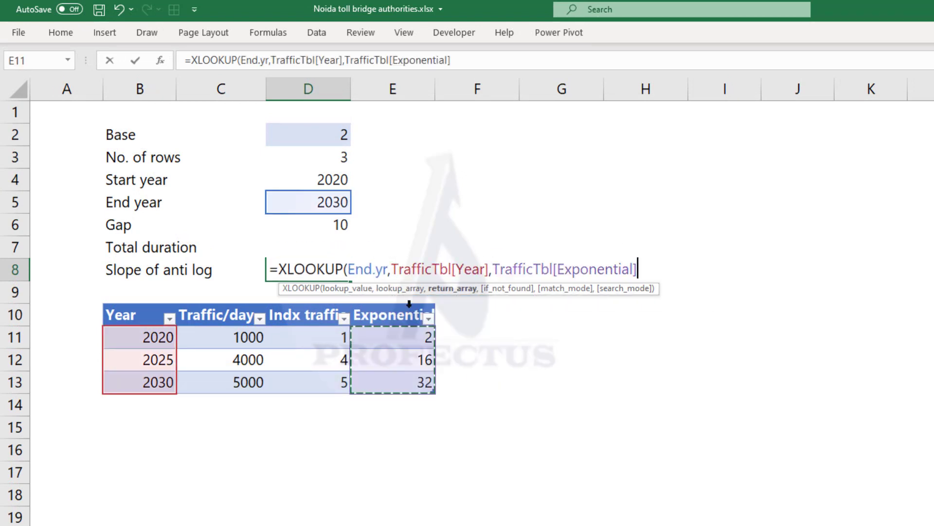
pyautogui.write(')-Xlo')
pyautogui.press('Tab')
pyautogui.click(334, 181)
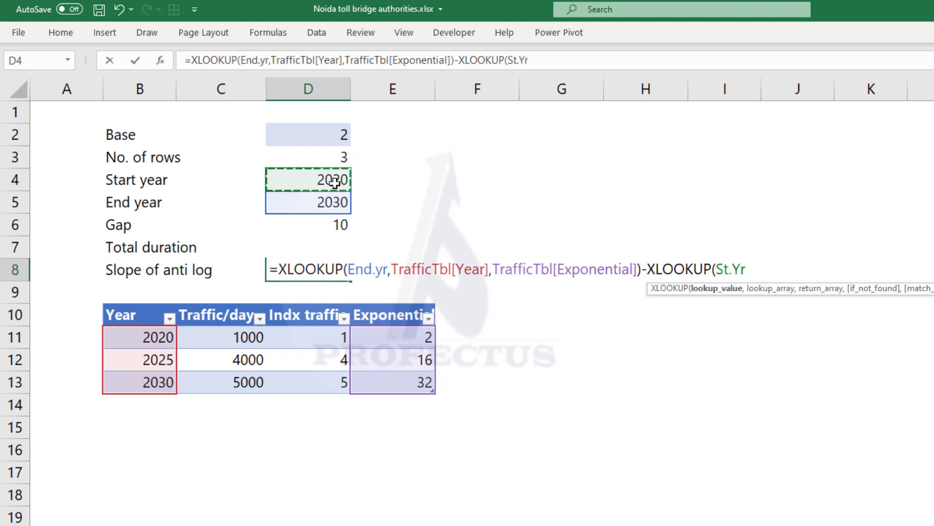
pyautogui.write(',')
pyautogui.click(137, 307)
pyautogui.write(',')
pyautogui.click(375, 310)
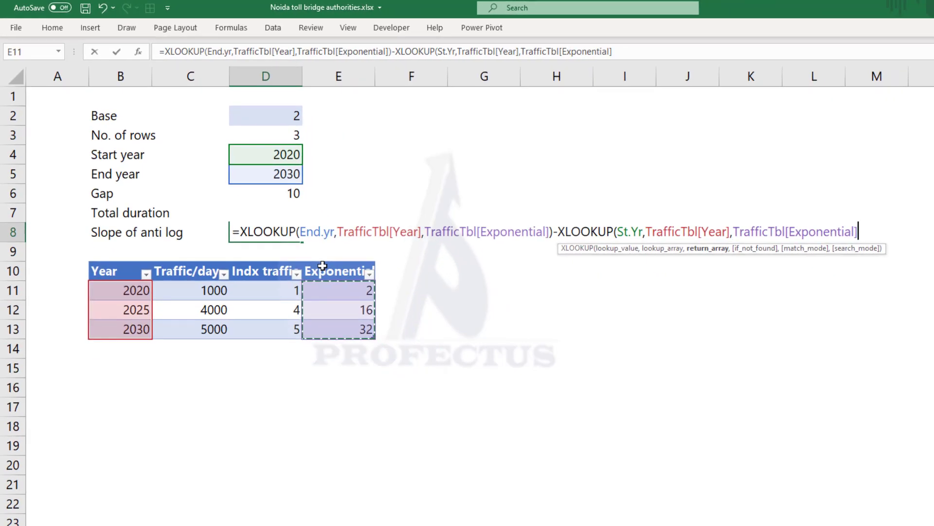
pyautogui.hotkey('ctrl', 'Return')
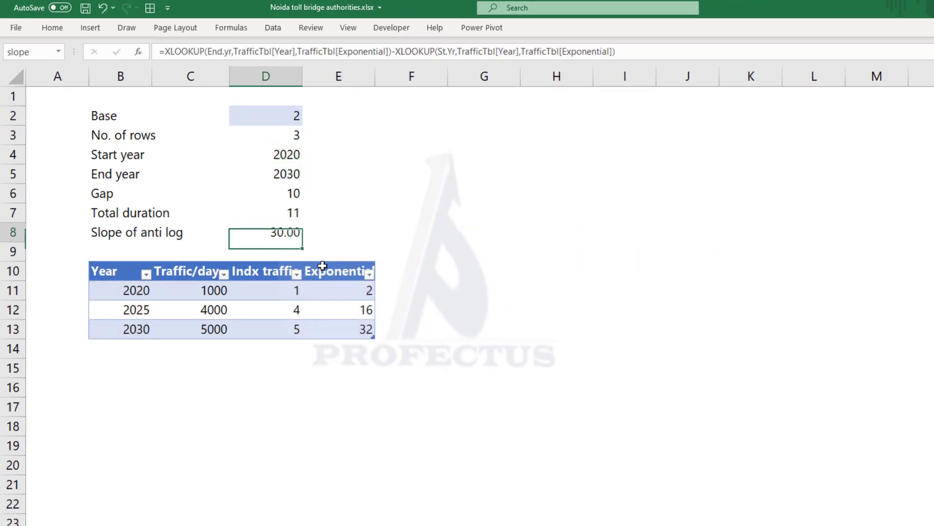
# Bracket the XLOOKUP difference and divide it by Gap, giving a slope of 3.
pyautogui.click(162, 52)
pyautogui.write('(')
pyautogui.click(637, 52)
pyautogui.write('/')
pyautogui.click(273, 184)
pyautogui.press('Return')
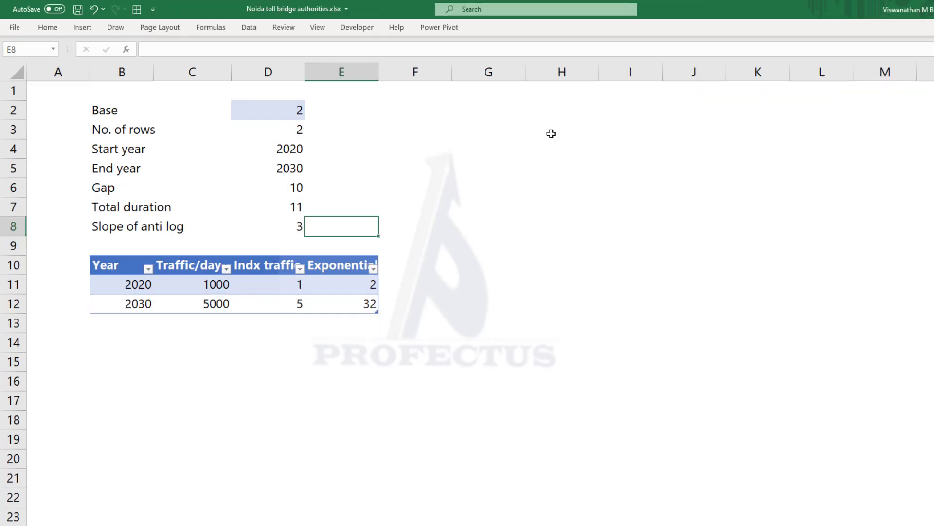
# Check the slope by hand with =(32-2)/10 in E8.
pyautogui.press('Right')
pyautogui.press('Left')
pyautogui.write('=(32-2)')
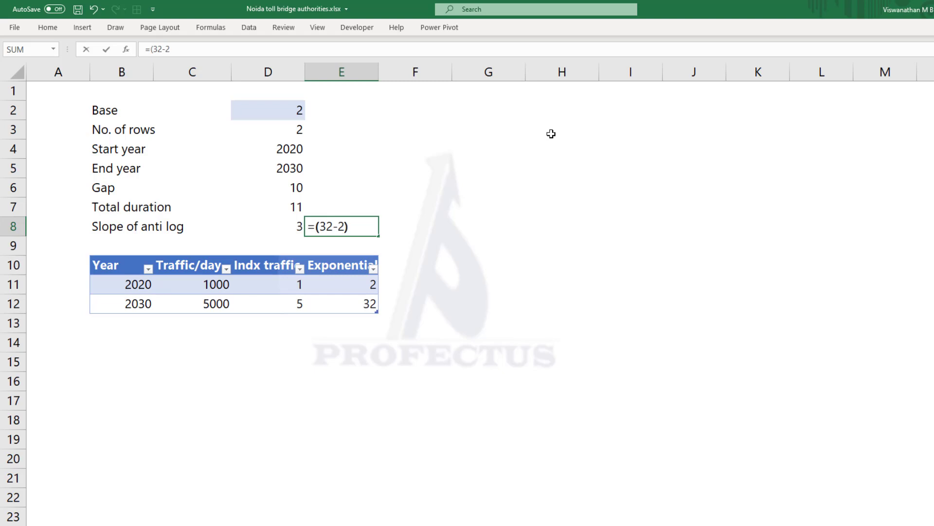
pyautogui.write('/10')
# Add a Year heading in C15 with =SEQUENCE(Tot.Period,1,St.Yr) below, listing 2020 onward.
pyautogui.click(193, 361)
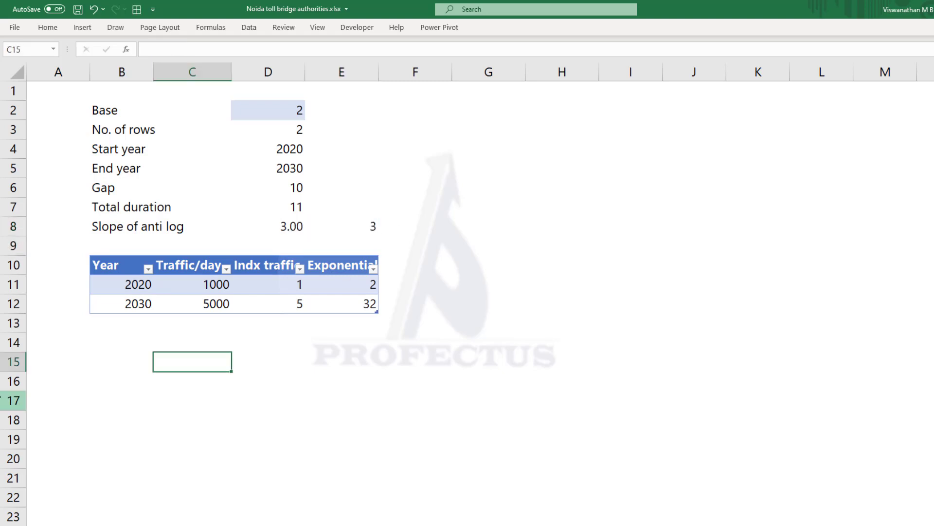
pyautogui.write('Year')
pyautogui.press('Return')
pyautogui.write('=sequ')
pyautogui.press('Tab')
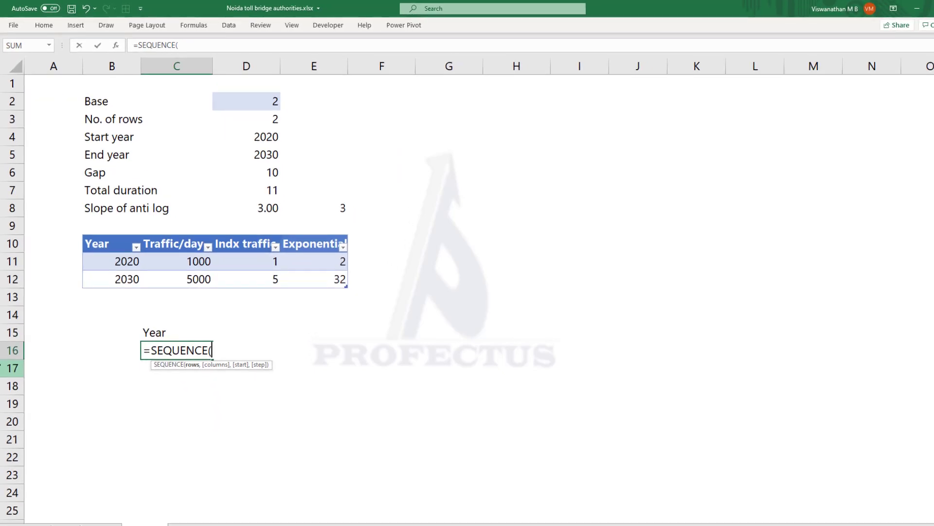
pyautogui.click(262, 195)
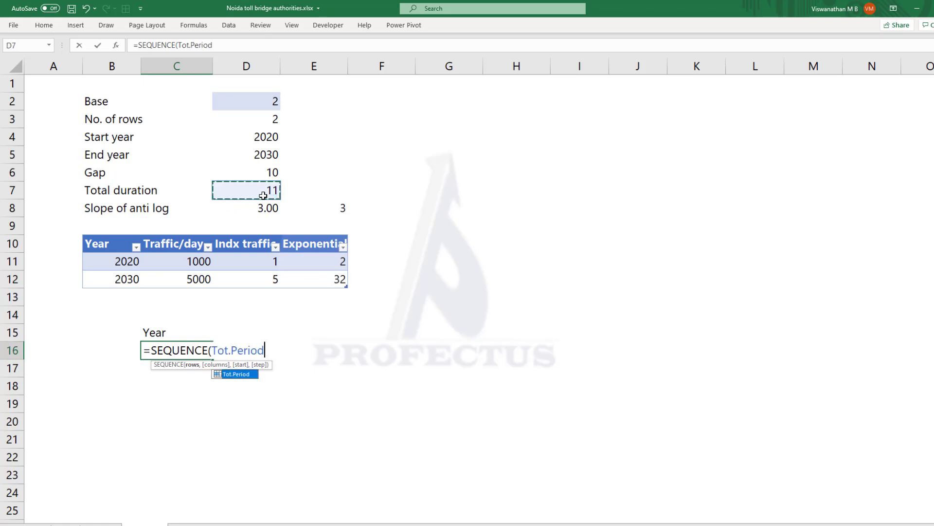
pyautogui.write(',1,')
pyautogui.click(271, 136)
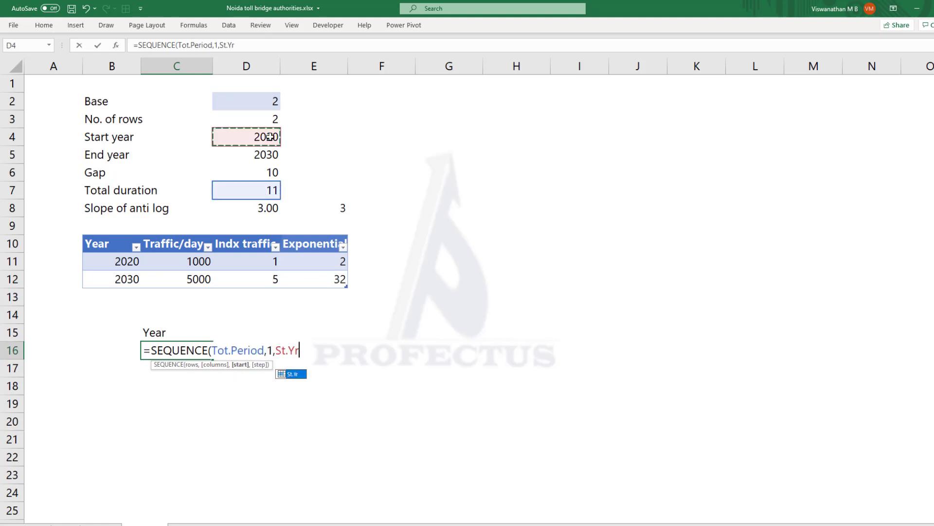
pyautogui.write(')')
pyautogui.press('Return')
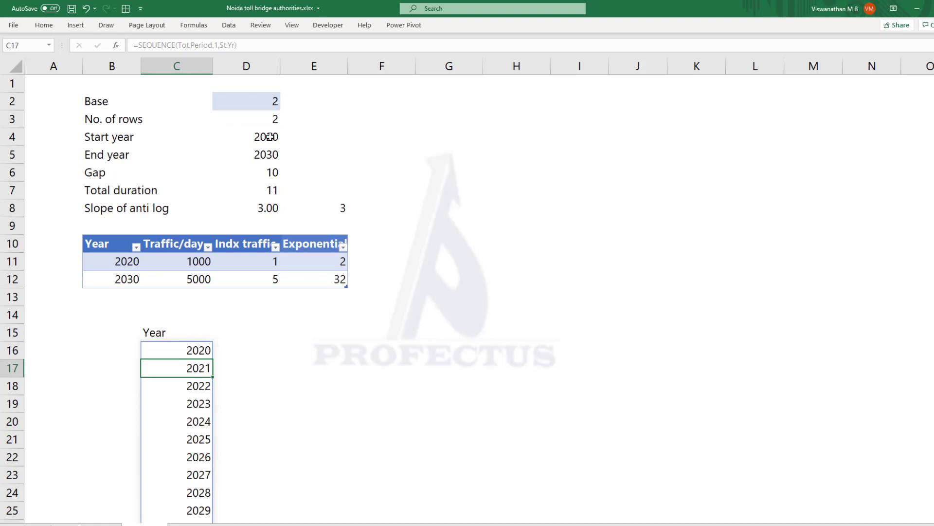
# Centre the Year heading and add an 'Anti log' heading beside it in D15.
pyautogui.press('Up')
pyautogui.press('Up')
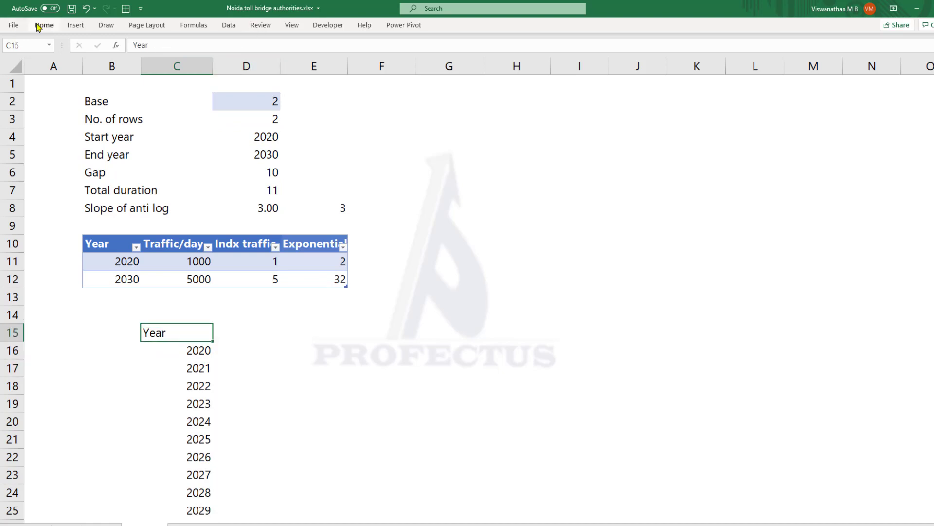
pyautogui.click(40, 27)
pyautogui.click(219, 62)
pyautogui.click(261, 331)
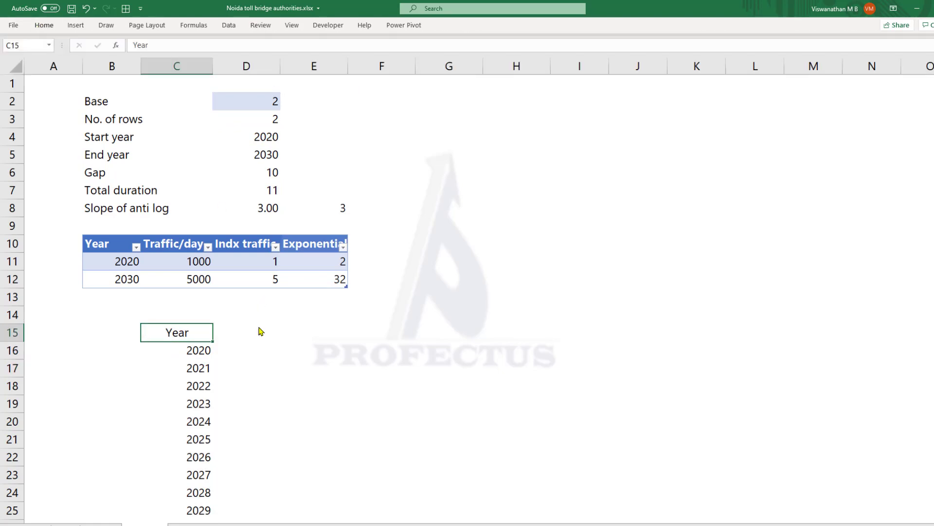
pyautogui.click(261, 331)
pyautogui.moveTo(336, 263); pyautogui.dragTo(334, 276)
pyautogui.click(252, 334)
pyautogui.write('An')
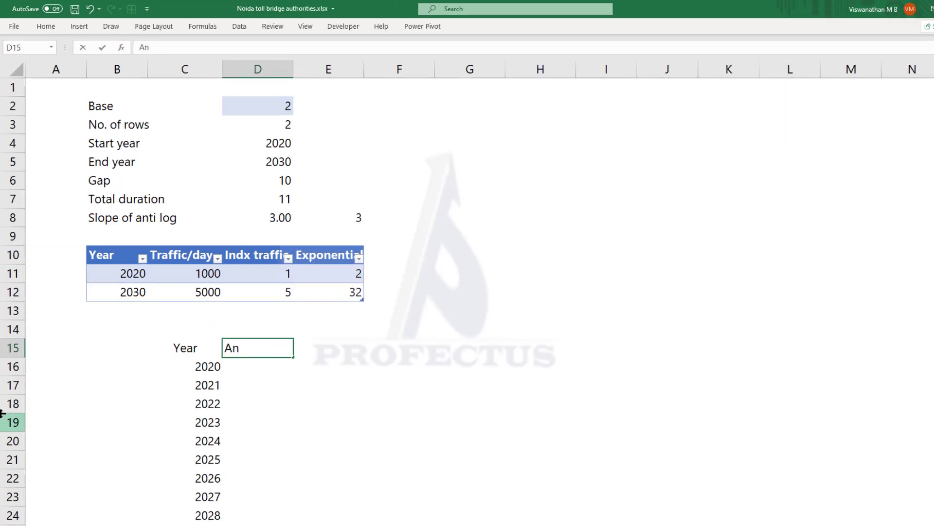
pyautogui.write('ti log')
pyautogui.press('Return')
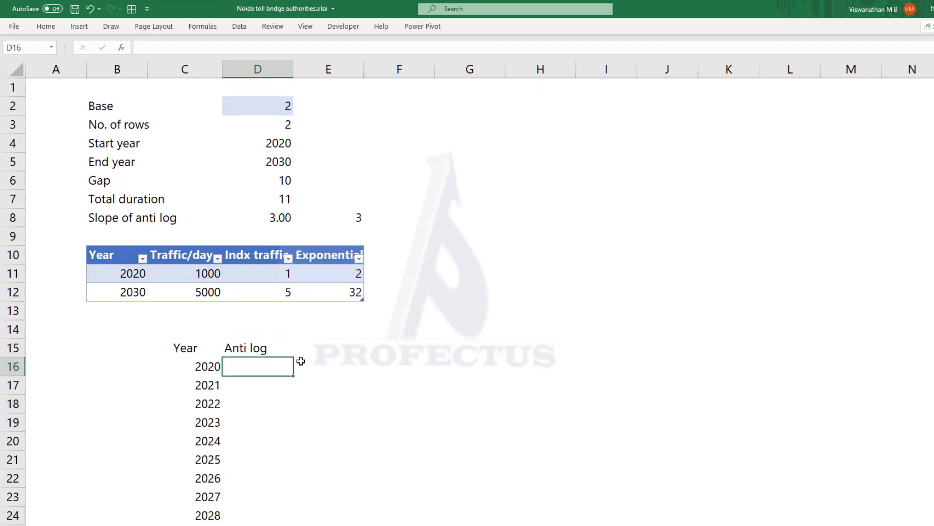
# Centre the Anti log heading.
pyautogui.click(268, 348)
pyautogui.hotkey('alt', 'h')
pyautogui.press('a')
pyautogui.press('c')
# Add an 'S. No.' column filled by =SEQUENCE(Tot.Period,1,0), numbering 0 to 10.
pyautogui.click(129, 349)
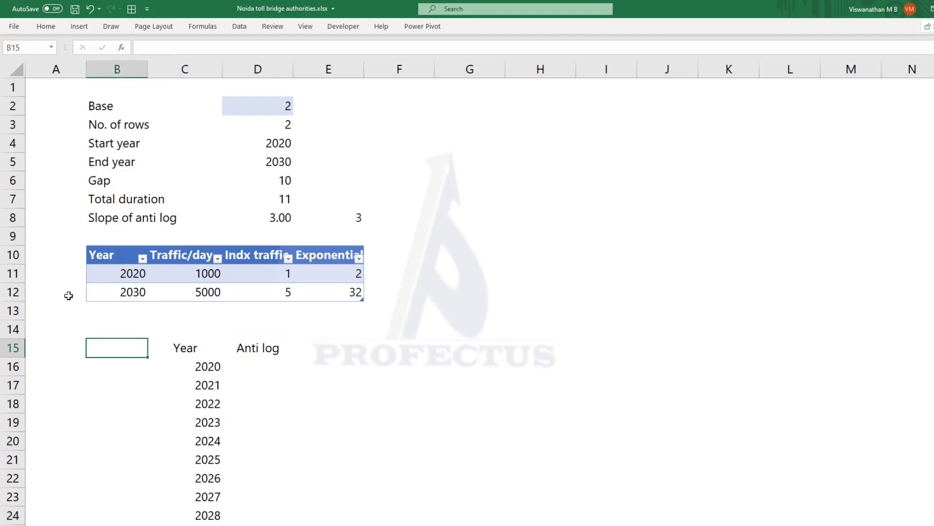
pyautogui.write('S. No.')
pyautogui.press('Return')
pyautogui.write('=se')
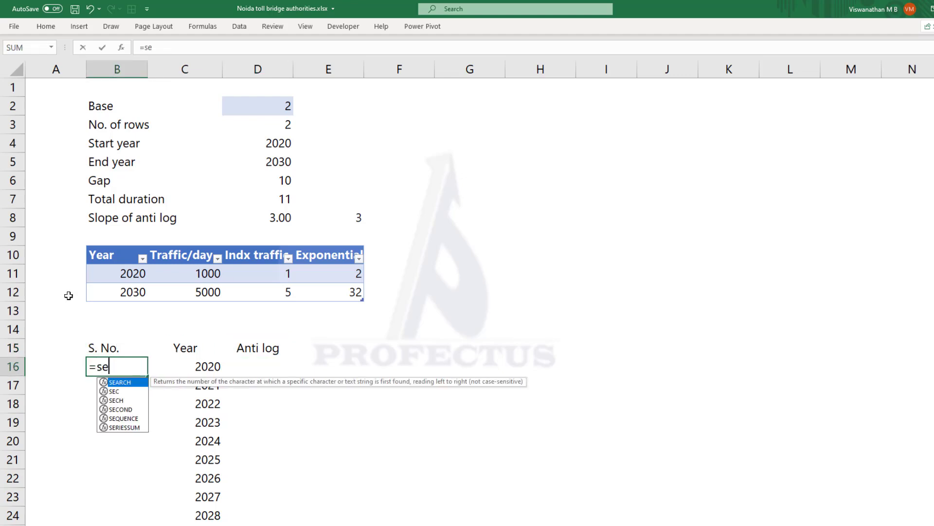
pyautogui.write('quence(')
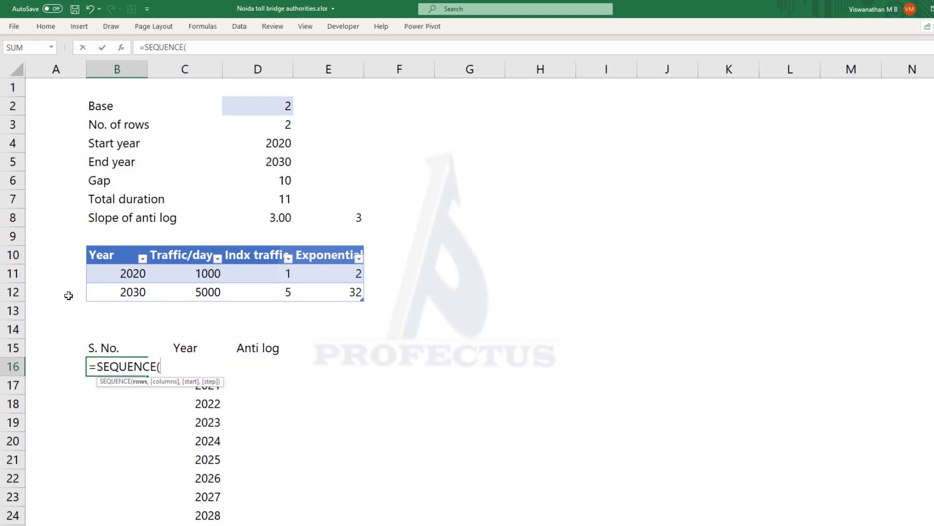
pyautogui.click(289, 204)
pyautogui.write(',1,0')
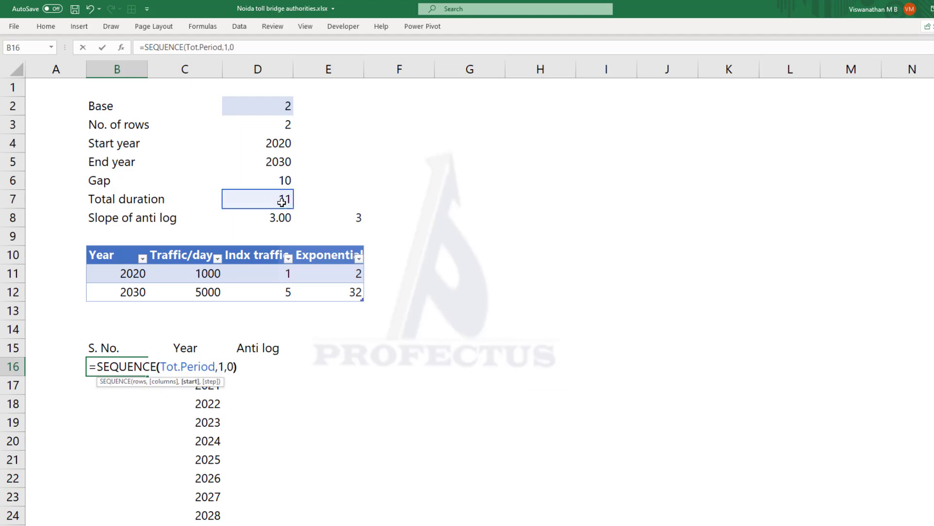
pyautogui.press('Return')
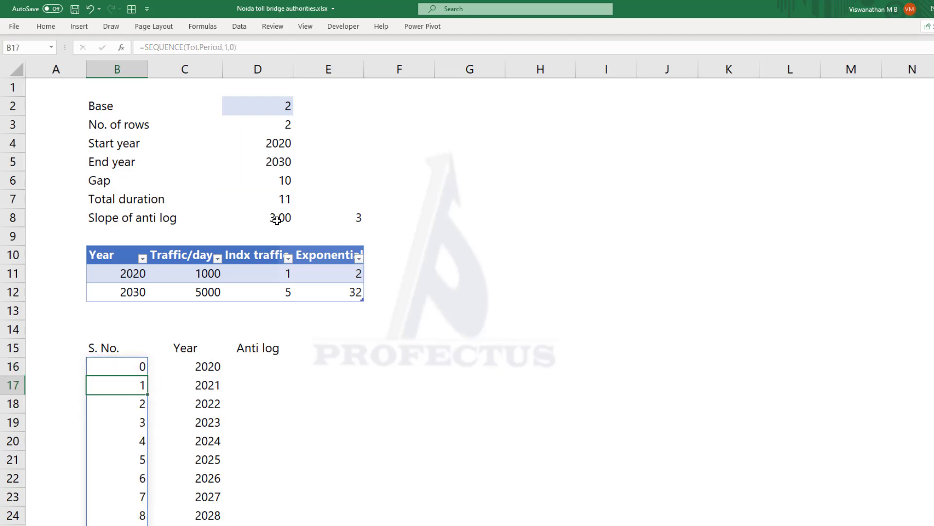
# Fill the Anti log column with =Log.Base+slope*B16#, rising from 2 to 32.
pyautogui.click(265, 368)
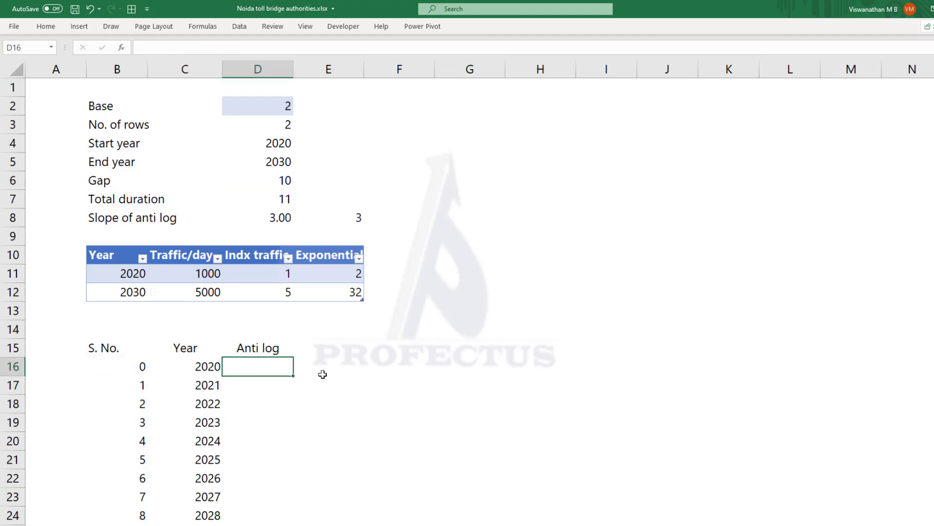
pyautogui.click(284, 218)
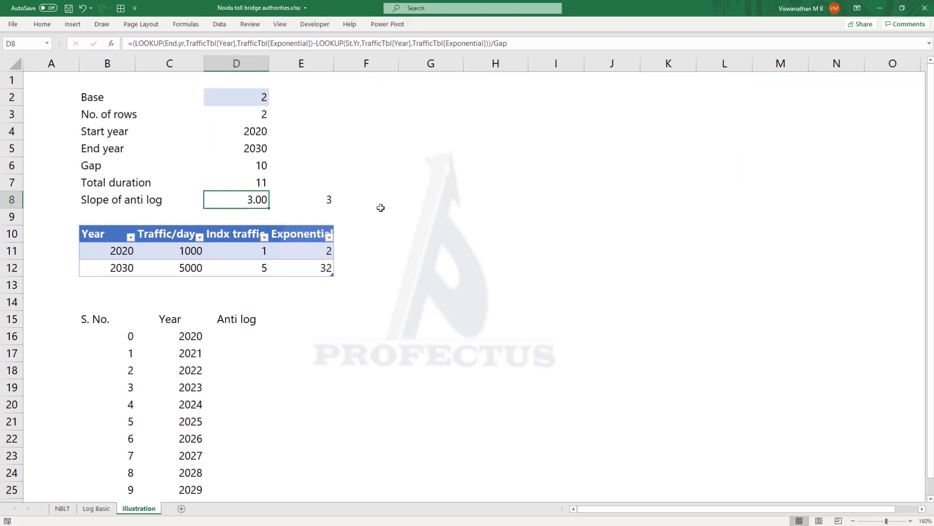
pyautogui.doubleClick(258, 366)
pyautogui.write('=BASE')
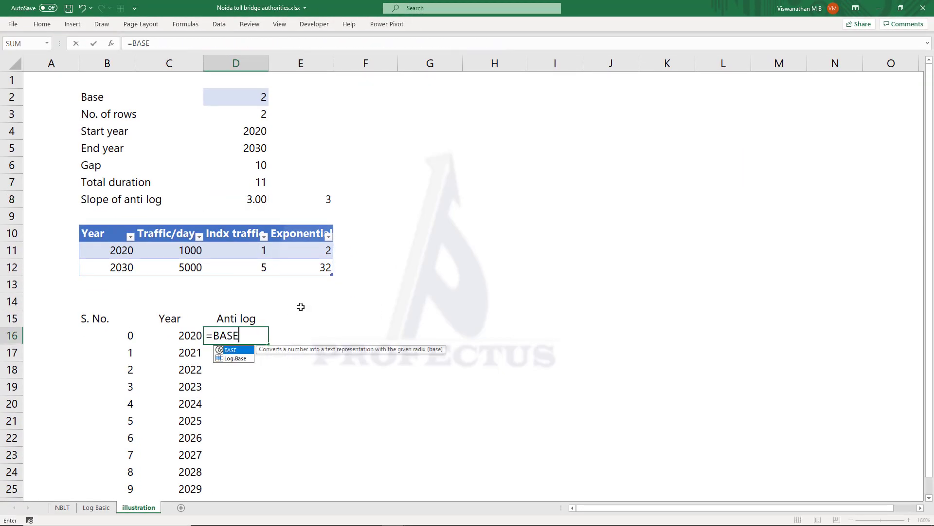
pyautogui.press('Down')
pyautogui.press('Tab')
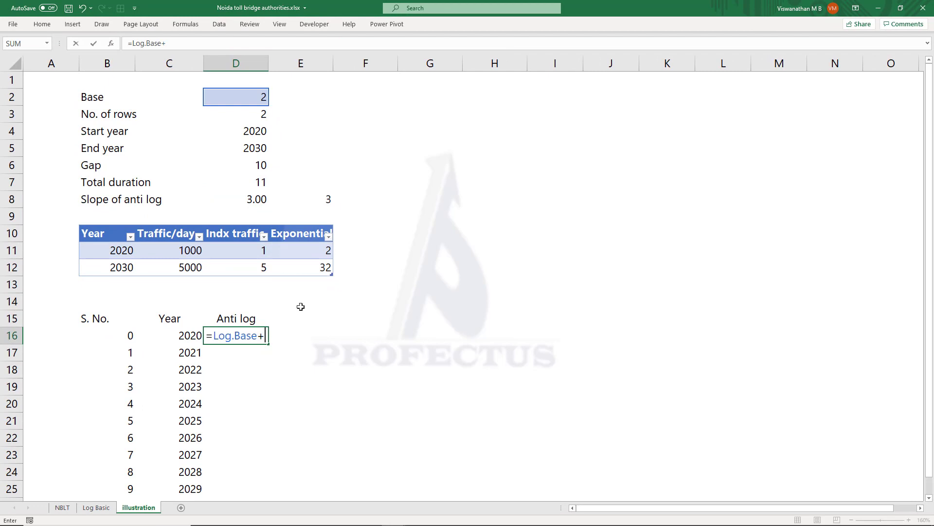
pyautogui.write('+')
pyautogui.click(257, 200)
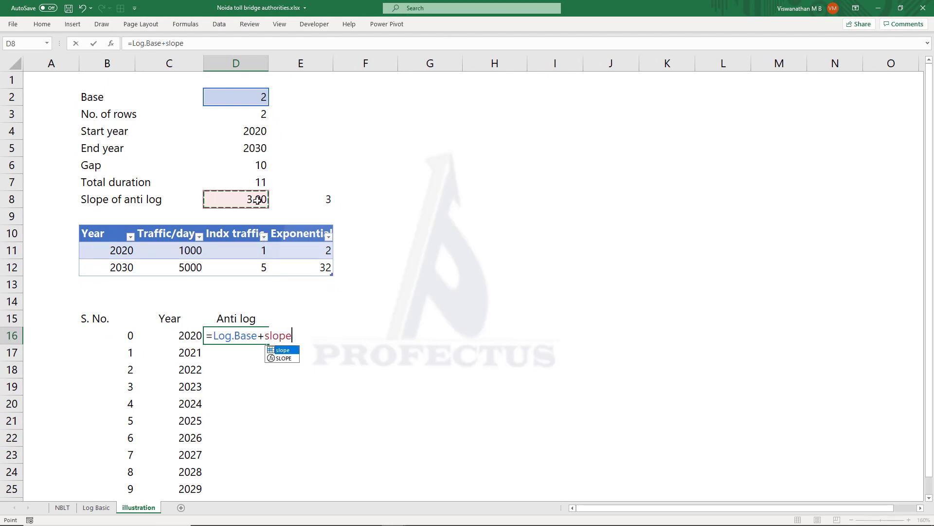
pyautogui.write('*')
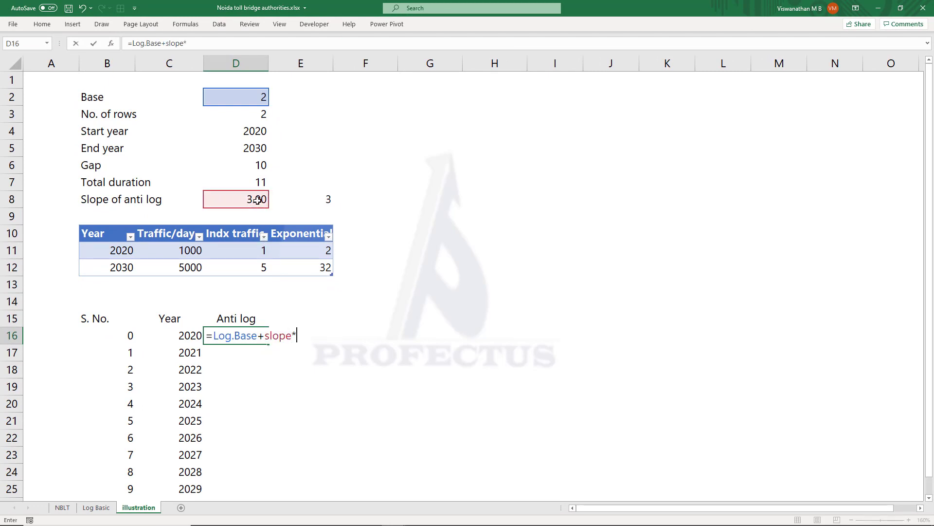
pyautogui.click(128, 335)
pyautogui.write('#')
pyautogui.press('Return')
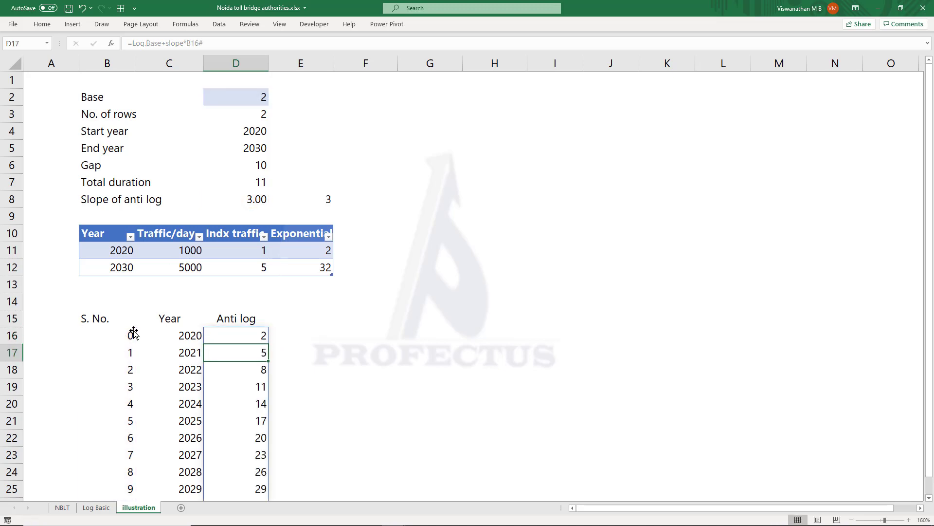
pyautogui.scroll(-1, 303, 469)
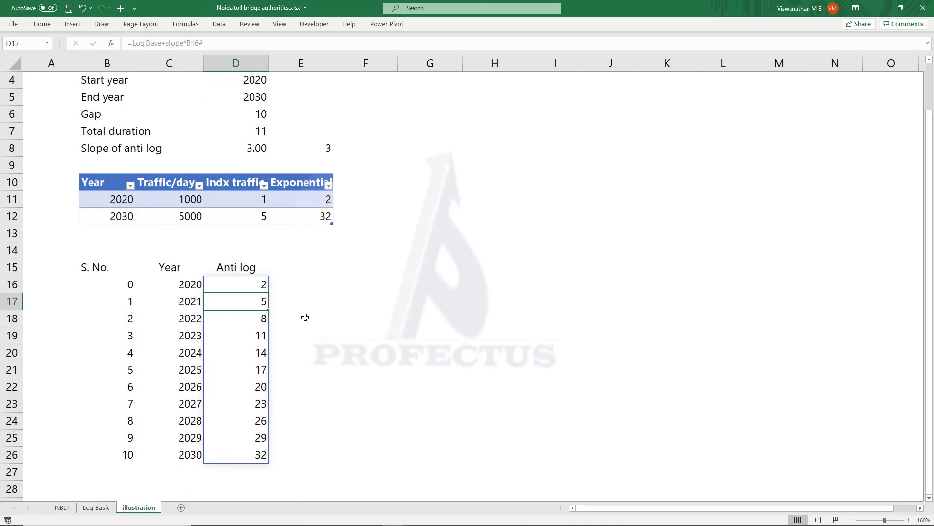
pyautogui.click(307, 262)
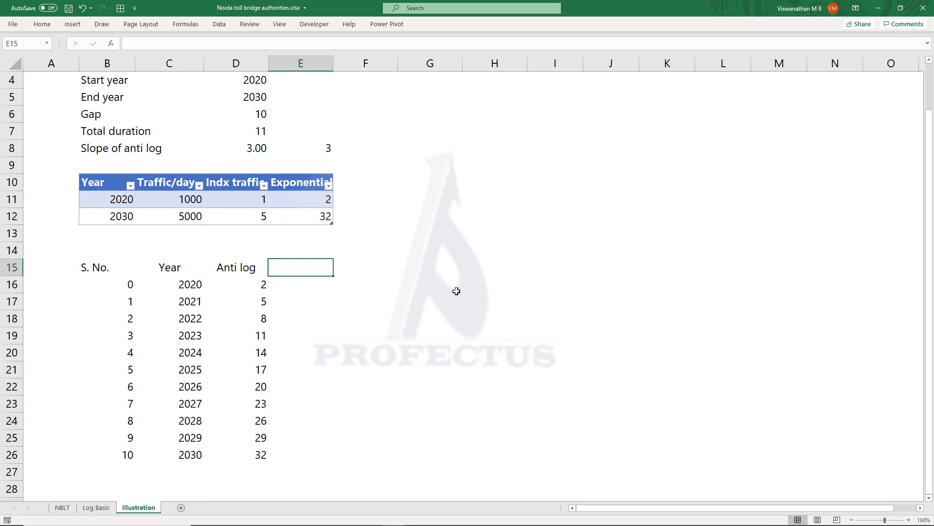
# Add an 'Indx Traffic' header in E15 and =LOG(D16#,Log.Base) below it.
pyautogui.write('Ind')
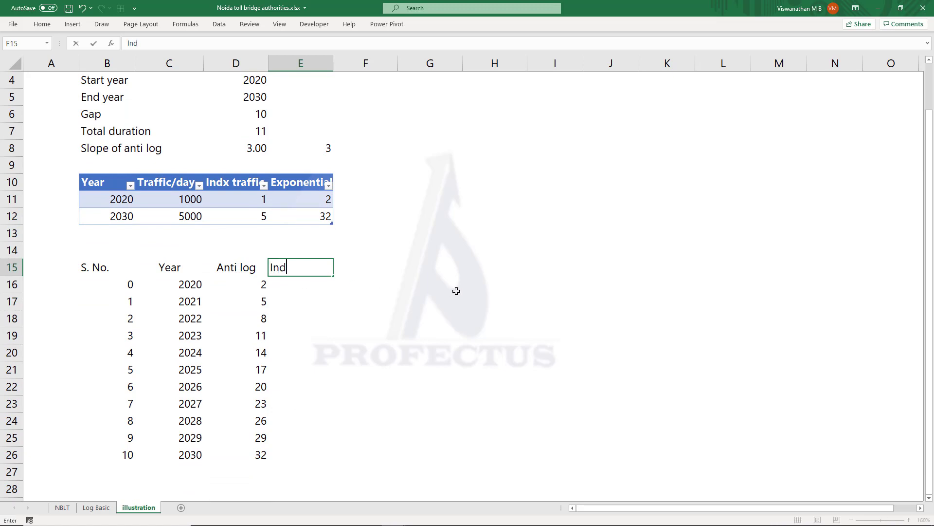
pyautogui.write('x Traffic')
pyautogui.hotkey('ctrl', 'Return')
pyautogui.press('Down')
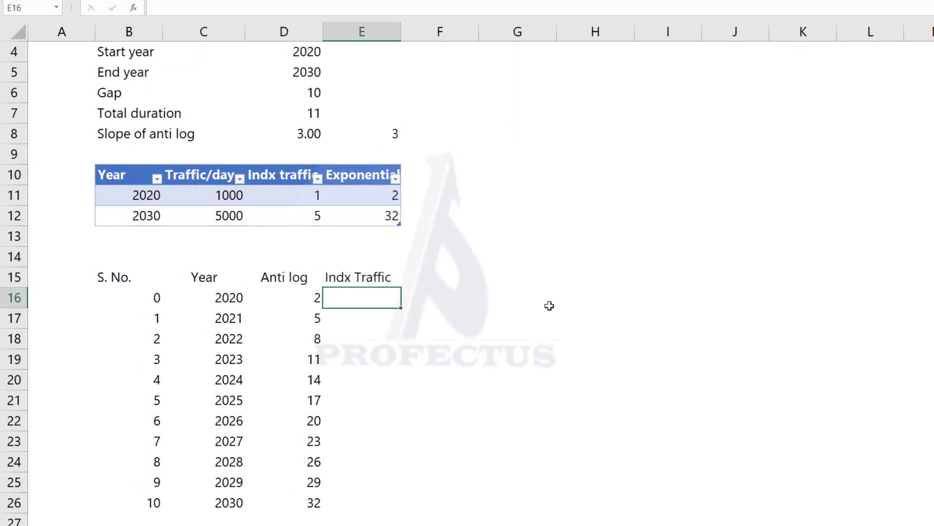
pyautogui.write('=Log(')
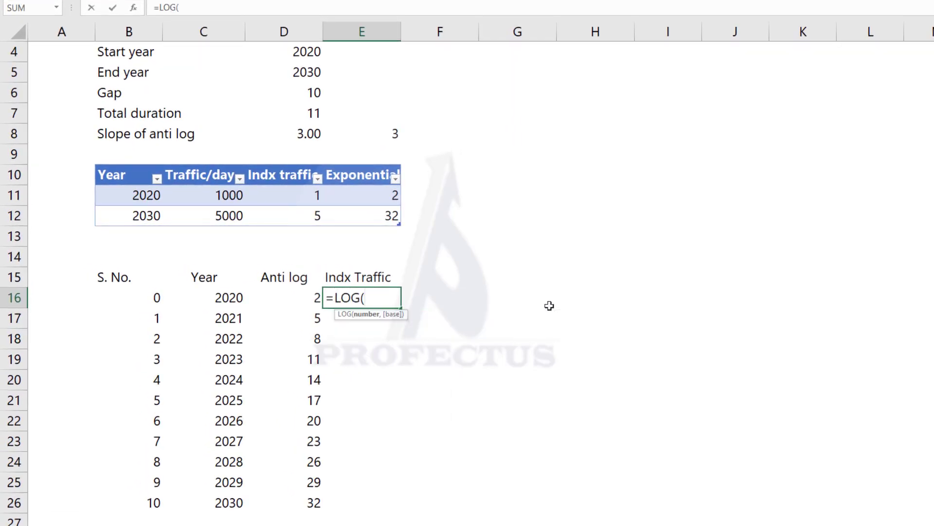
pyautogui.press('Left')
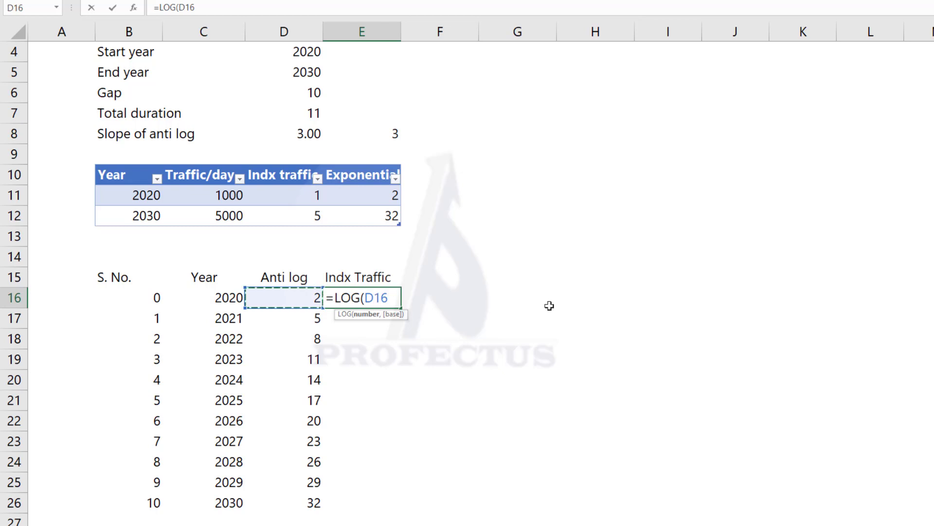
pyautogui.write('#,')
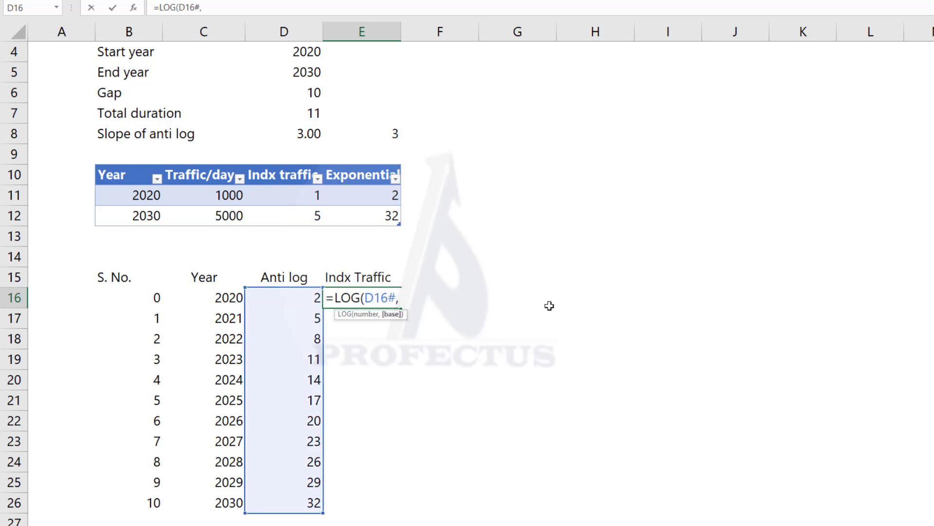
pyautogui.write('log')
pyautogui.press('Down')
pyautogui.press('Tab')
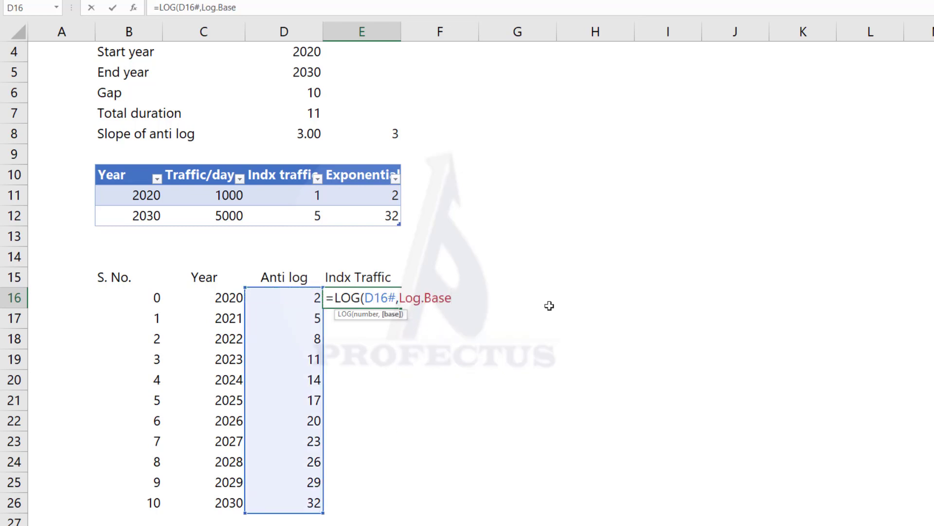
pyautogui.write(')')
pyautogui.press('Return')
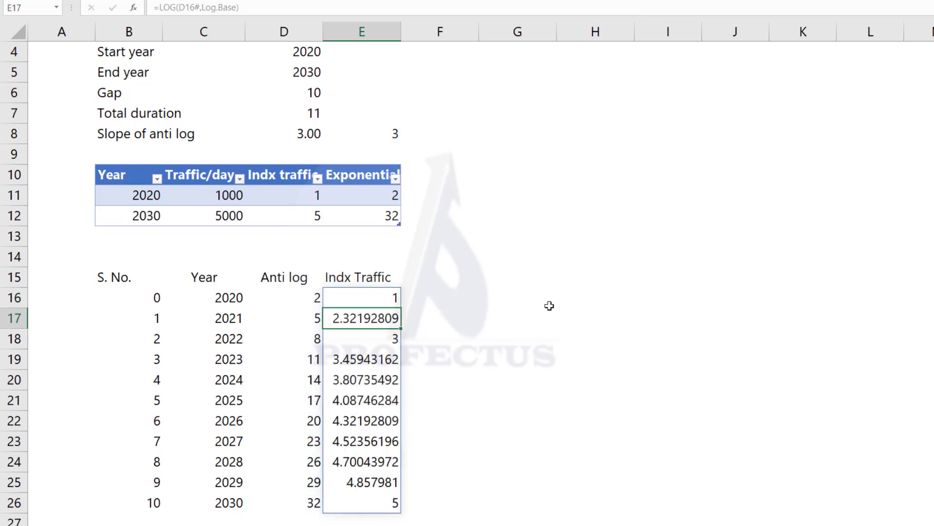
# Format the Indx Traffic results with two decimals, showing 1.00 to 5.00.
pyautogui.press('Up')
pyautogui.hotkey('shift', 'Down')
pyautogui.hotkey('shift', 'Down')
pyautogui.hotkey('ctrl', 'shift', 'Down')
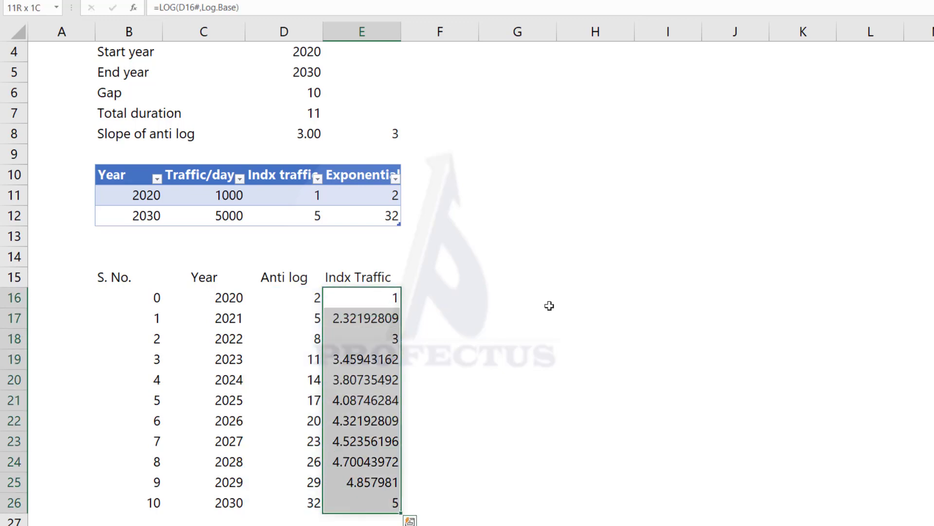
pyautogui.hotkey('ctrl', 'shift', '1')
pyautogui.press('Right')
pyautogui.press('Up')
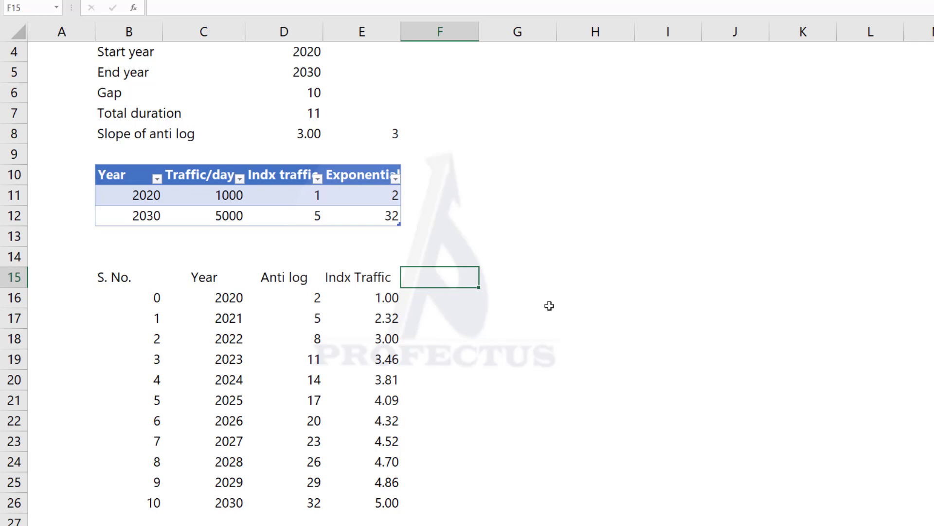
# Add a 'Traffic' header in F15 and =E16#*MIN(TrafficTbl[Traffic/day]) below it.
pyautogui.write('Traffic')
pyautogui.press('Return')
pyautogui.write('=')
pyautogui.press('BackSpace')
pyautogui.write('=')
pyautogui.press('Left')
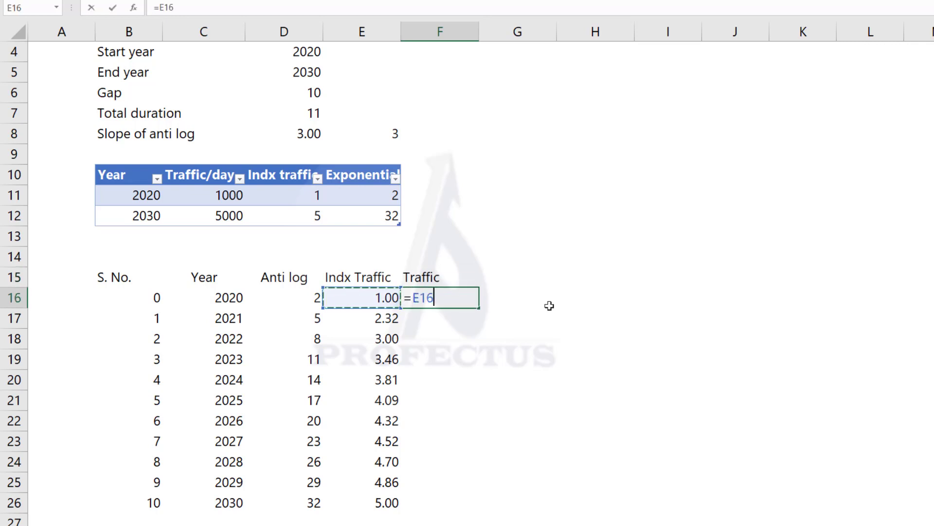
pyautogui.write('#')
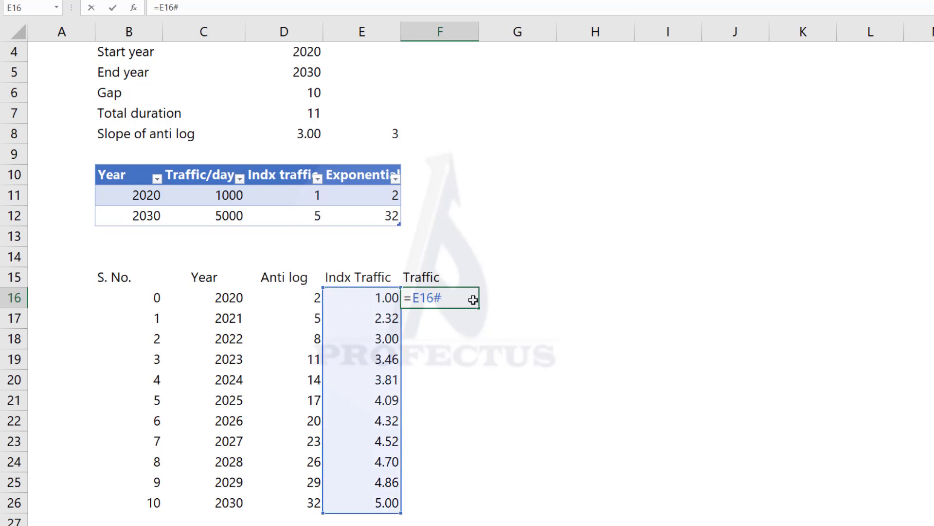
pyautogui.write('*mi')
pyautogui.press('Tab')
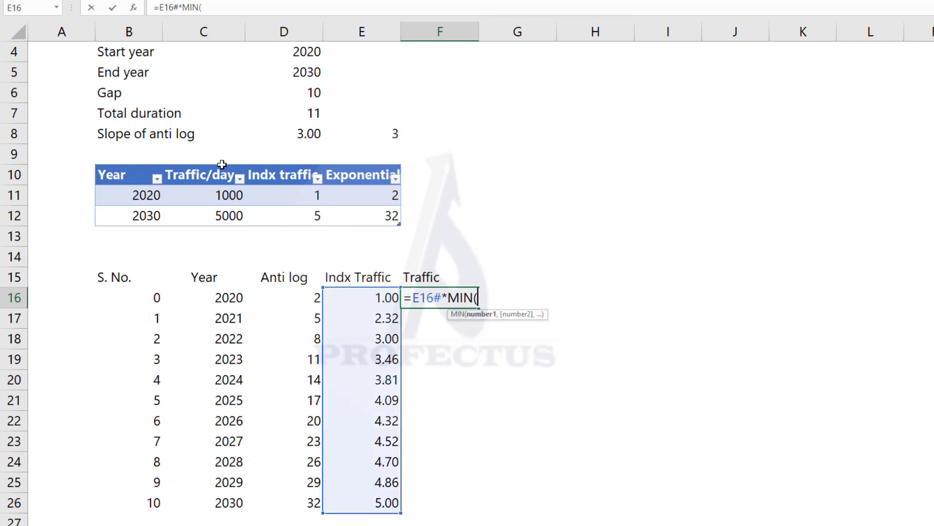
pyautogui.click(220, 167)
pyautogui.press('Return')
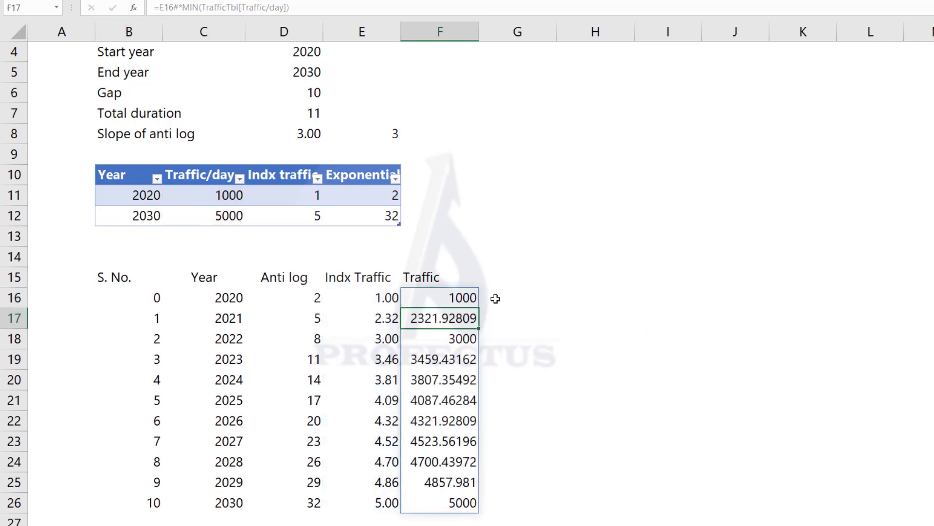
# Apply Comma Style to the Traffic results, showing 1,000.00 to 5,000.00.
pyautogui.moveTo(458, 298); pyautogui.dragTo(440, 499)
pyautogui.click(435, 24)
pyautogui.click(88, 1)
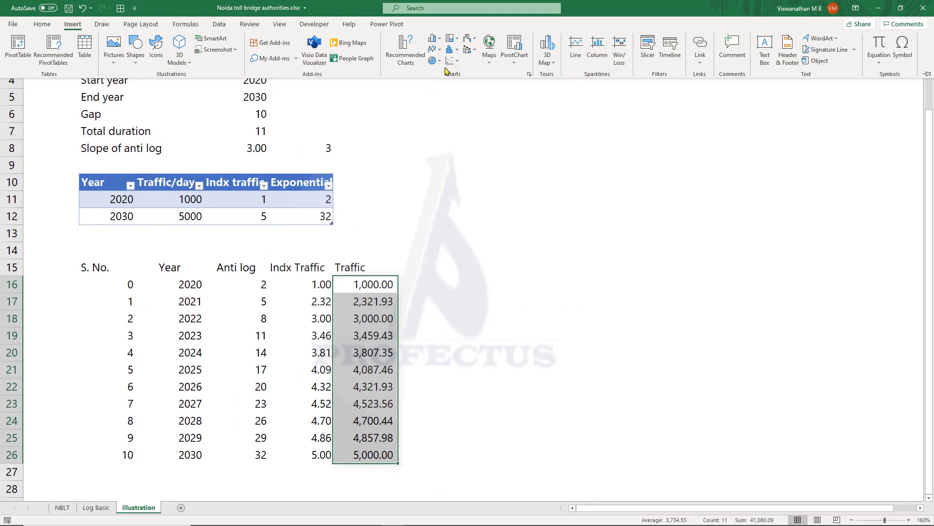
# Insert a smooth-line scatter chart of Traffic against Year and place it beside the projection table.
pyautogui.click(452, 61)
pyautogui.click(484, 90)
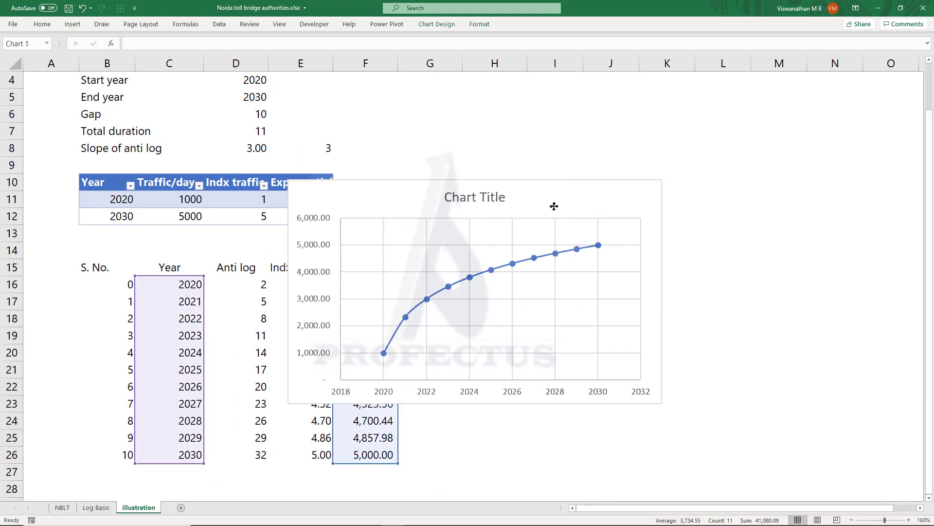
pyautogui.moveTo(573, 223); pyautogui.dragTo(671, 265)
pyautogui.click(605, 188)
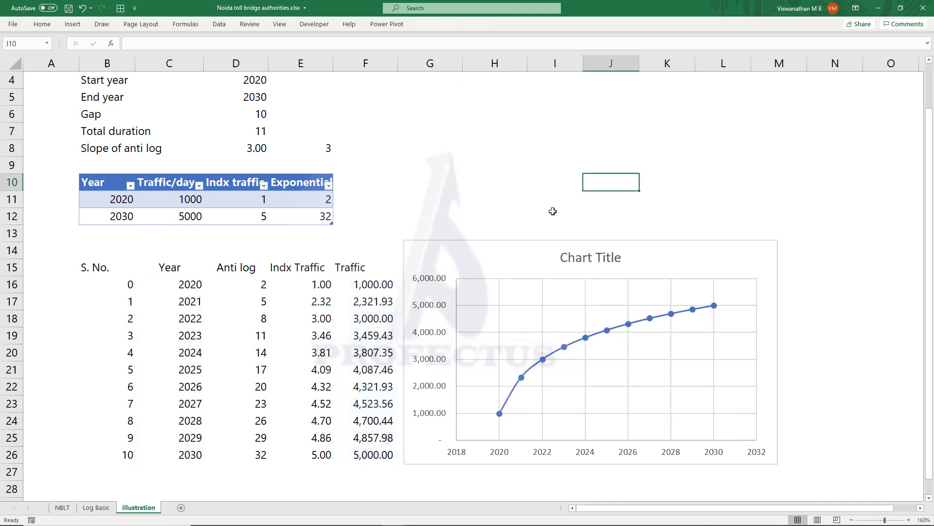
pyautogui.scroll(1, 409, 268)
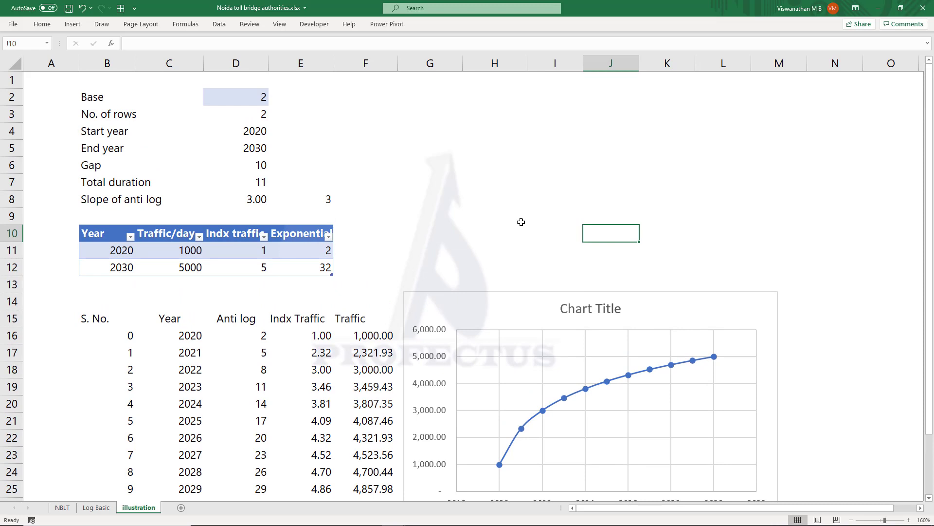
pyautogui.scroll(-1, 521, 222)
pyautogui.click(204, 95)
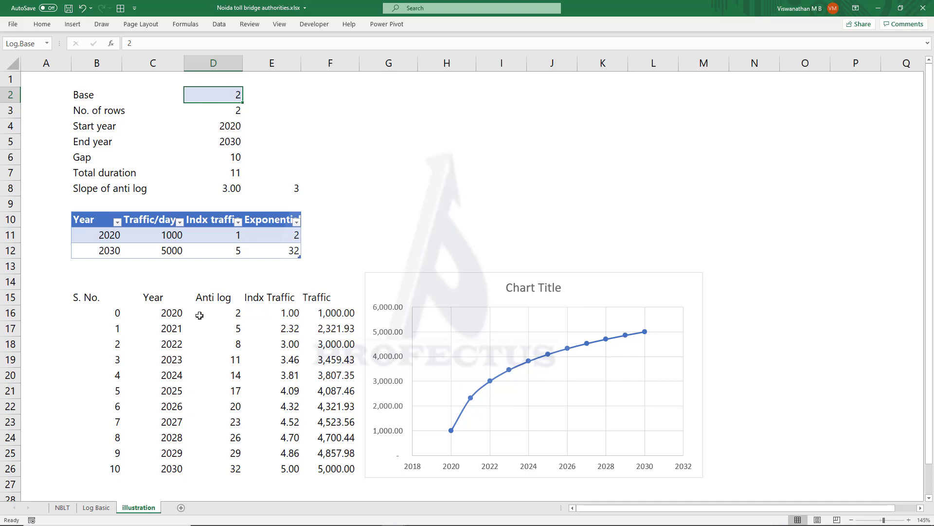
# Try base values 3, 1.2, 0.7 and 2 in D2, finally leaving it at 1.5.
pyautogui.write('3')
pyautogui.press('Return')
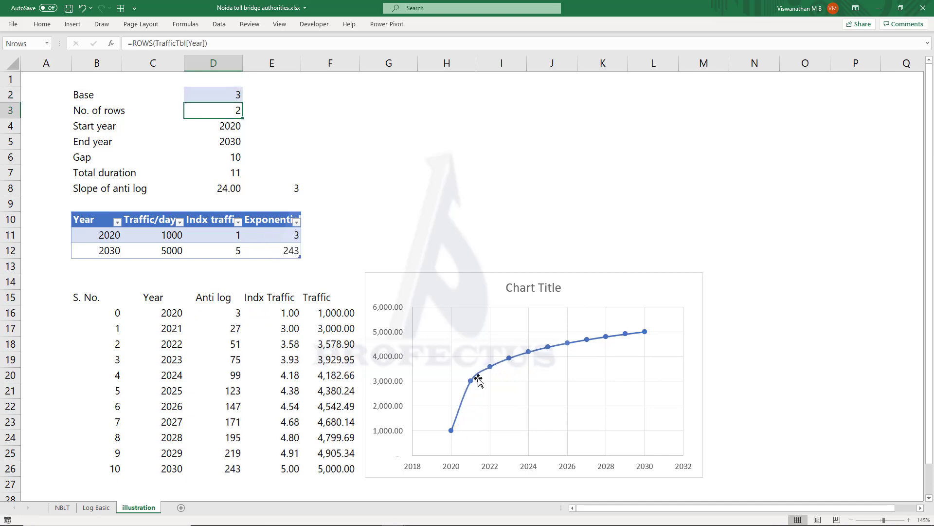
pyautogui.click(235, 96)
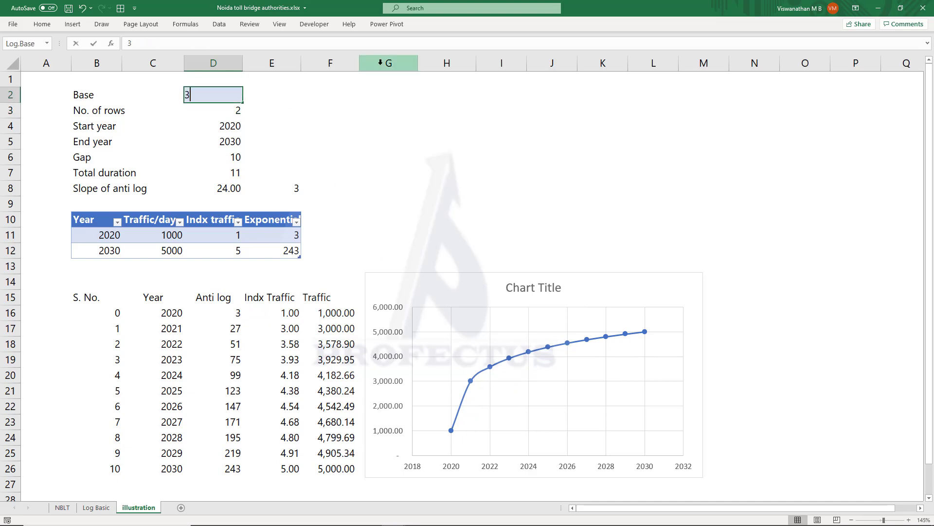
pyautogui.write('1.2')
pyautogui.press('Return')
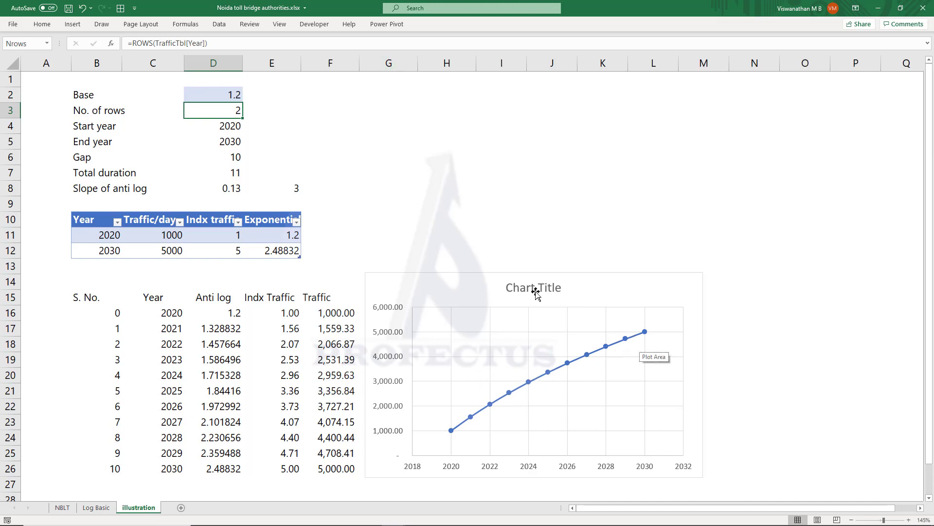
pyautogui.click(227, 96)
pyautogui.write('0.7')
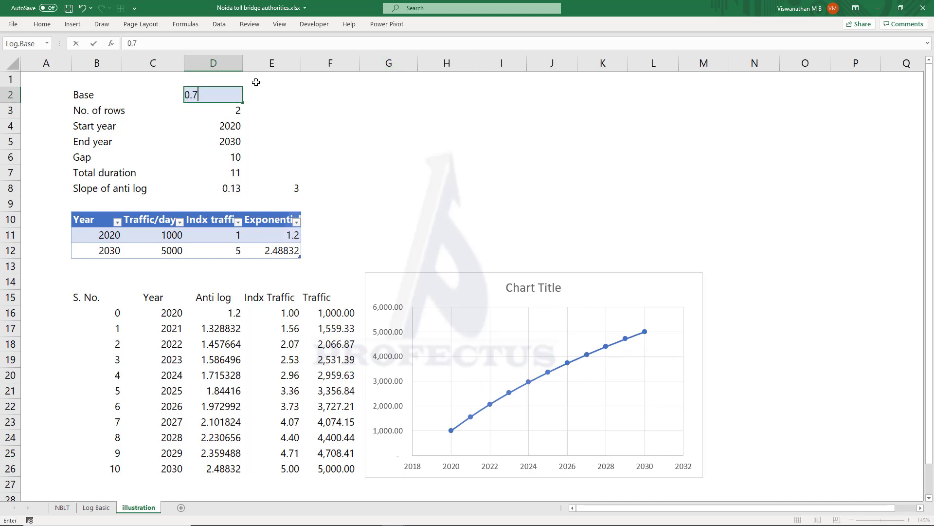
pyautogui.press('Return')
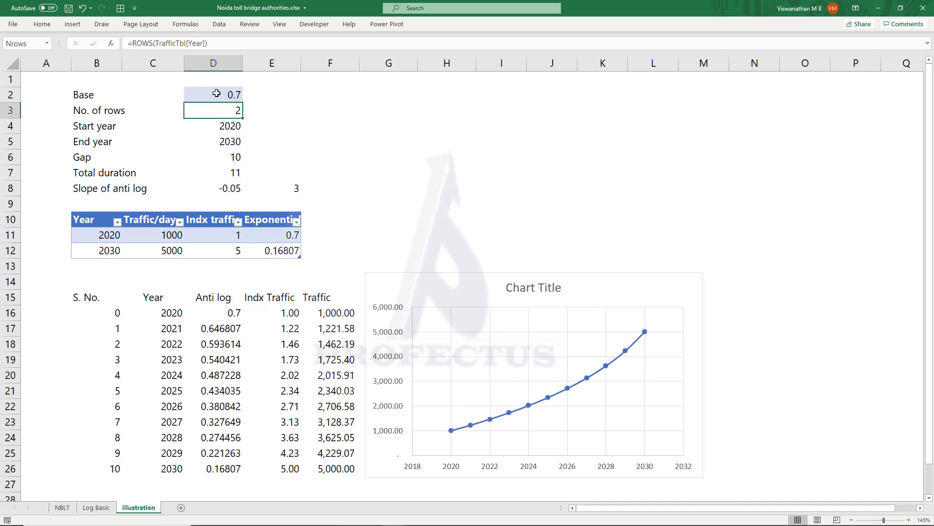
pyautogui.click(220, 99)
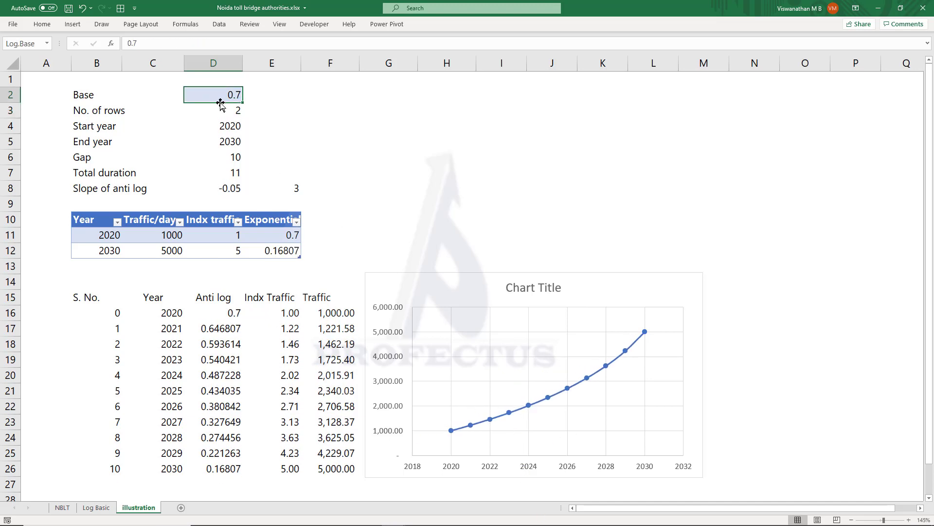
pyautogui.write('2')
pyautogui.press('Return')
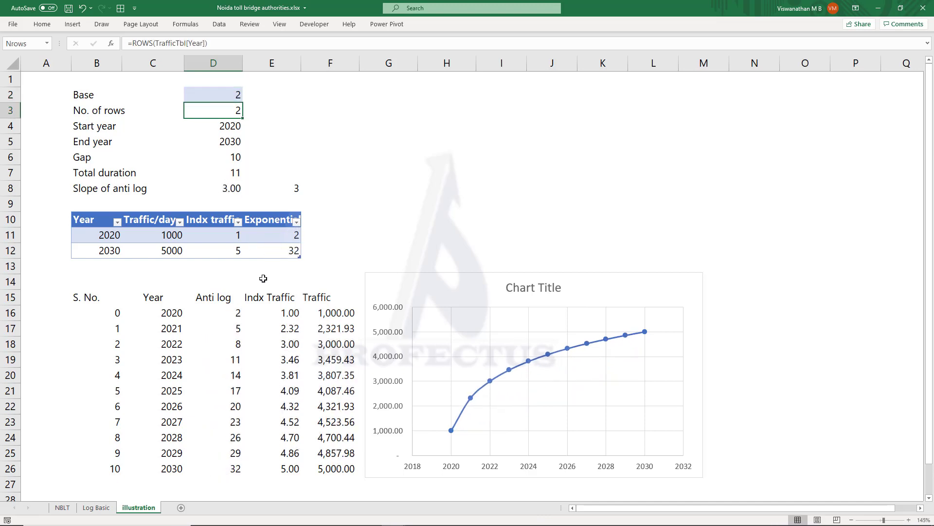
pyautogui.write('1.5')
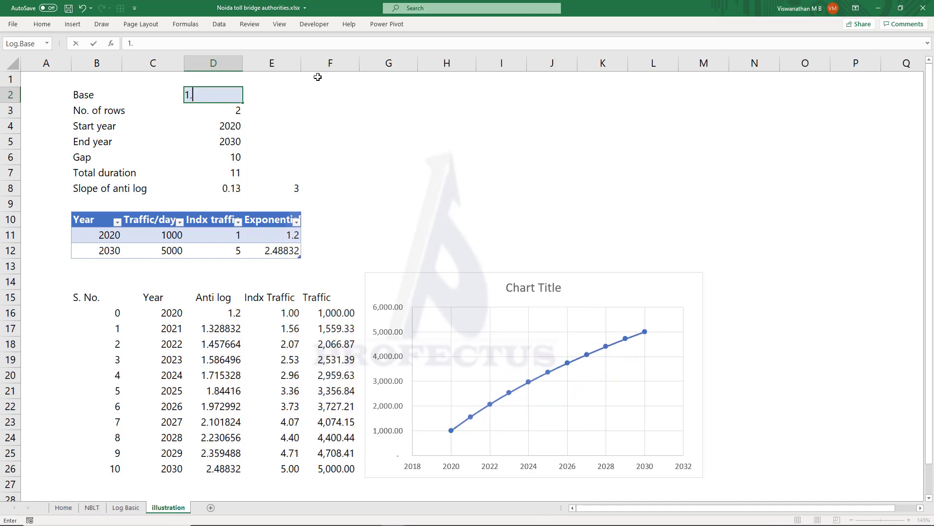
pyautogui.press('Return')
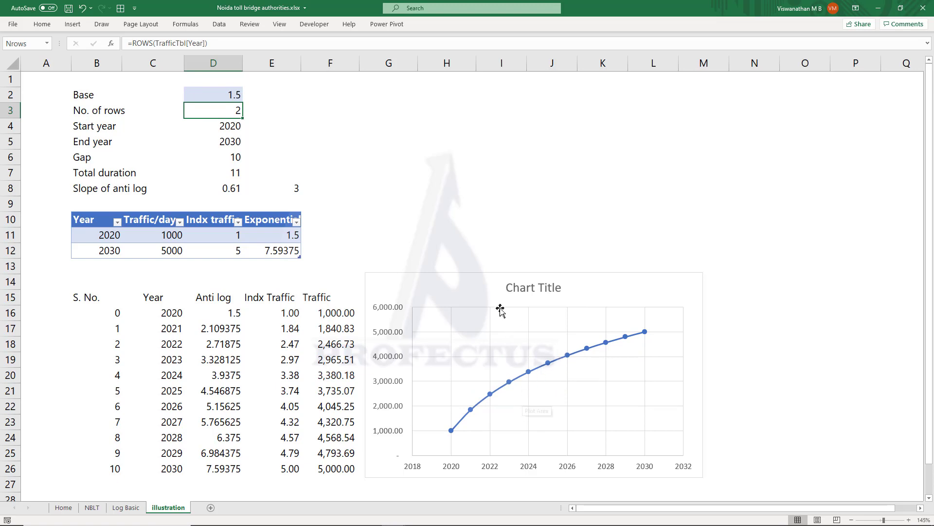
# Insert a table row at row 12 holding year 2025 with 4000 traffic per day.
pyautogui.click(14, 249)
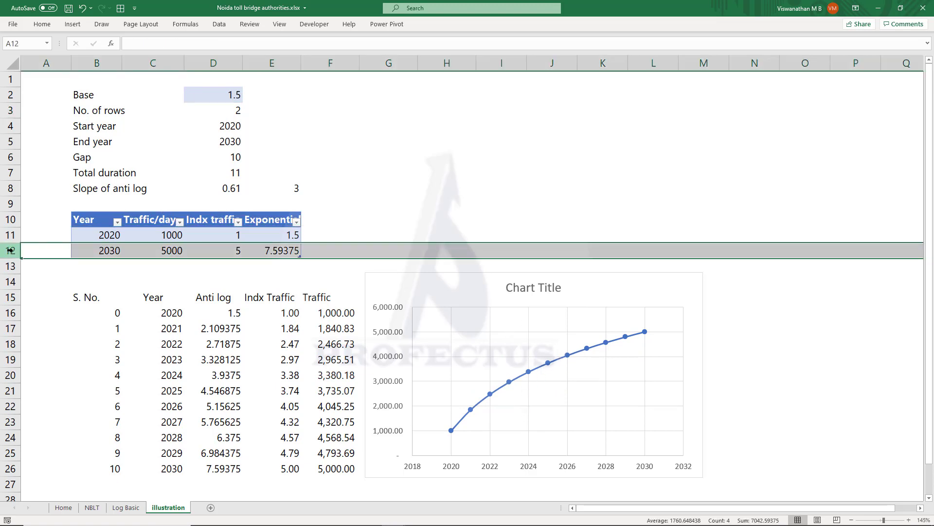
pyautogui.rightClick(15, 249)
pyautogui.click(43, 335)
pyautogui.click(75, 251)
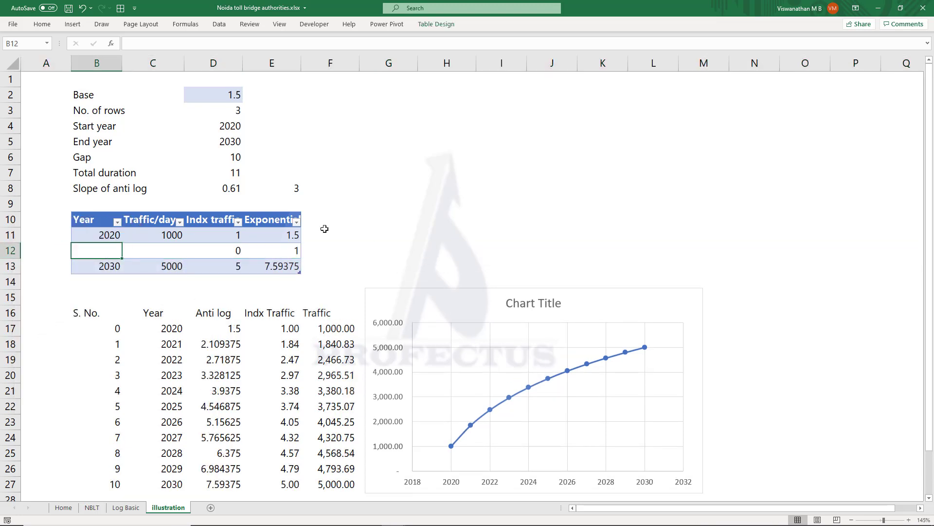
pyautogui.write('2025')
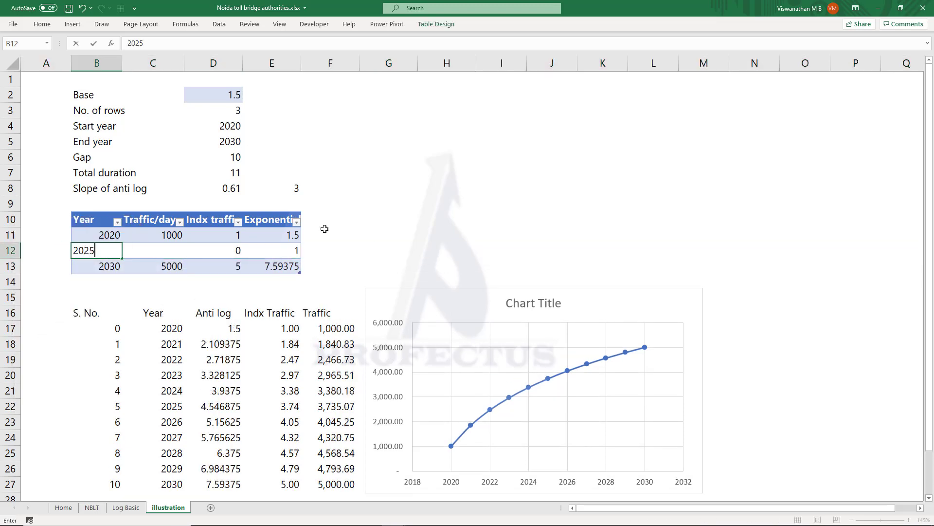
pyautogui.press('Tab')
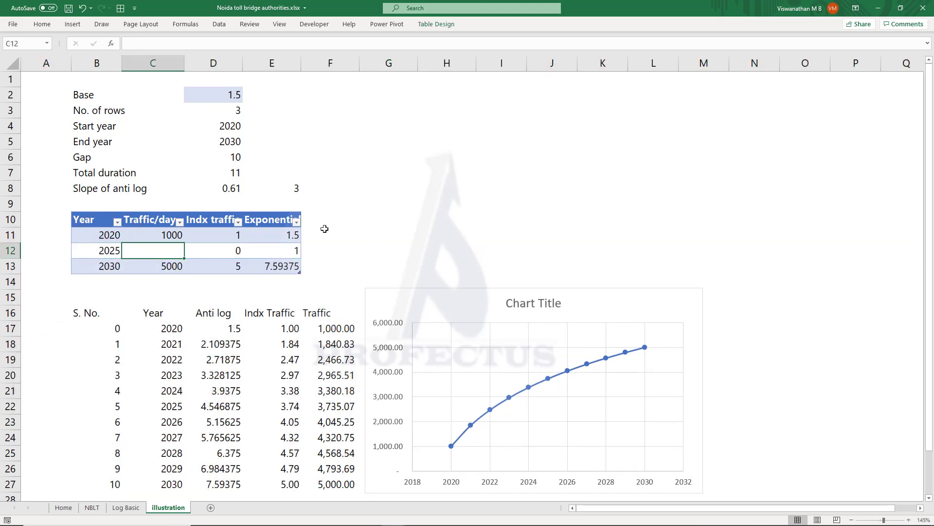
pyautogui.write('4000')
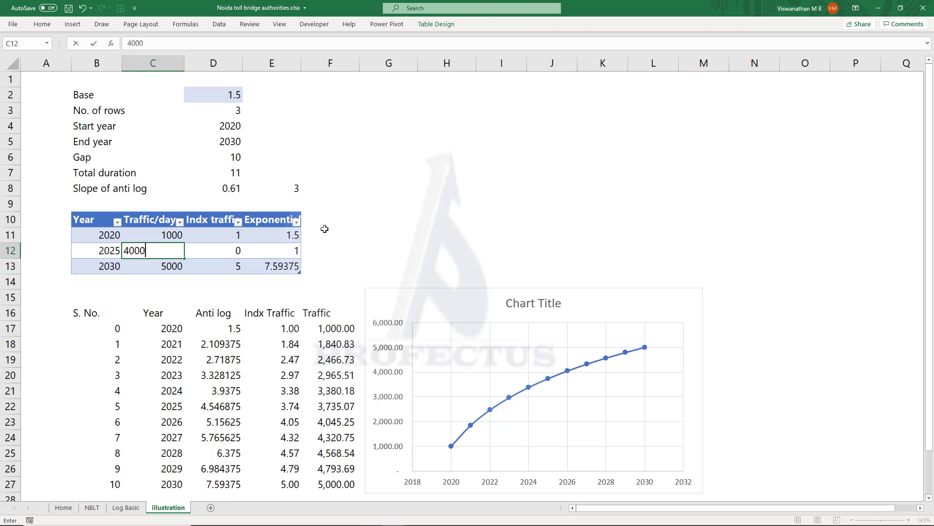
pyautogui.press('Tab')
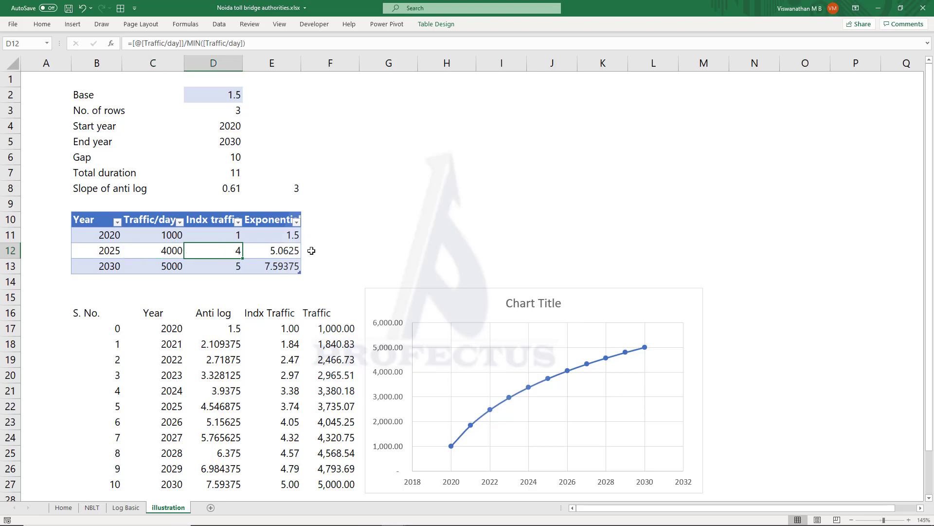
pyautogui.click(220, 93)
# Goal Seek F22 to 4000 by changing the base in D2, giving 1.83928643.
pyautogui.click(219, 24)
pyautogui.click(705, 54)
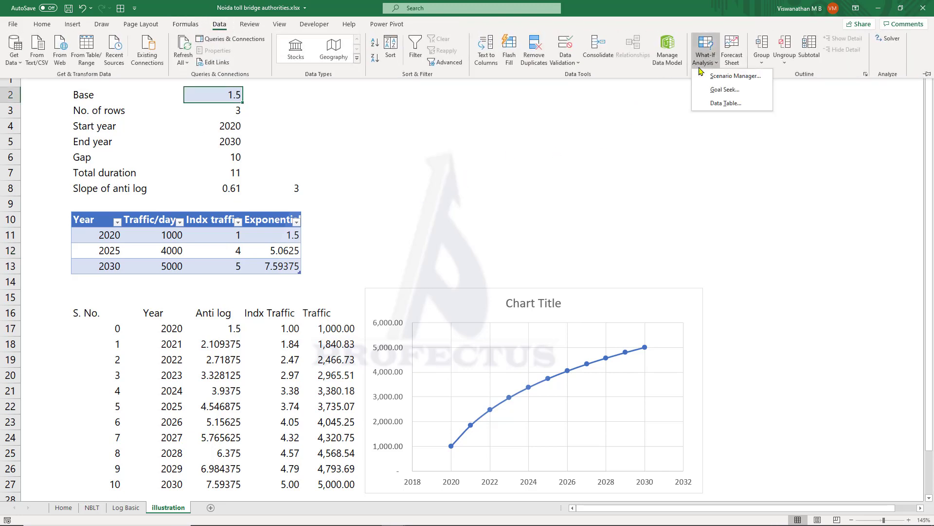
pyautogui.click(709, 91)
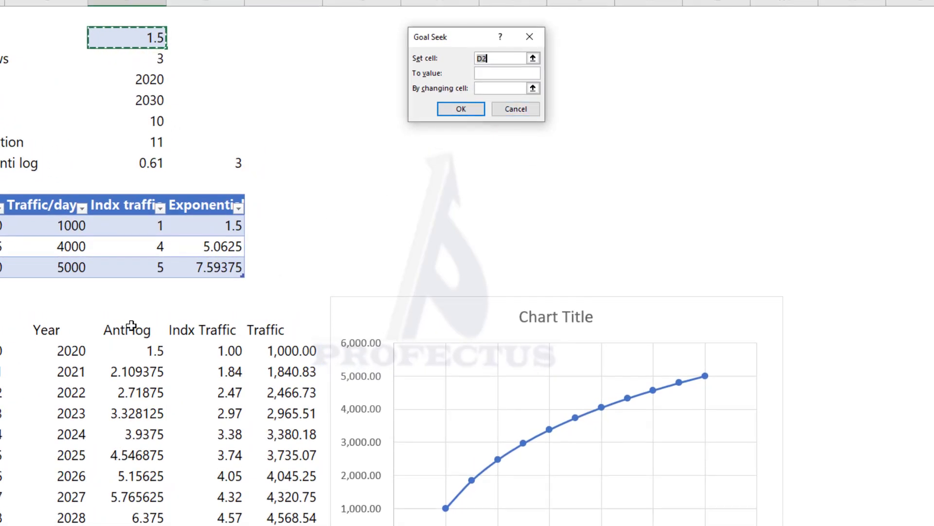
pyautogui.click(280, 455)
pyautogui.click(501, 74)
pyautogui.write('4000')
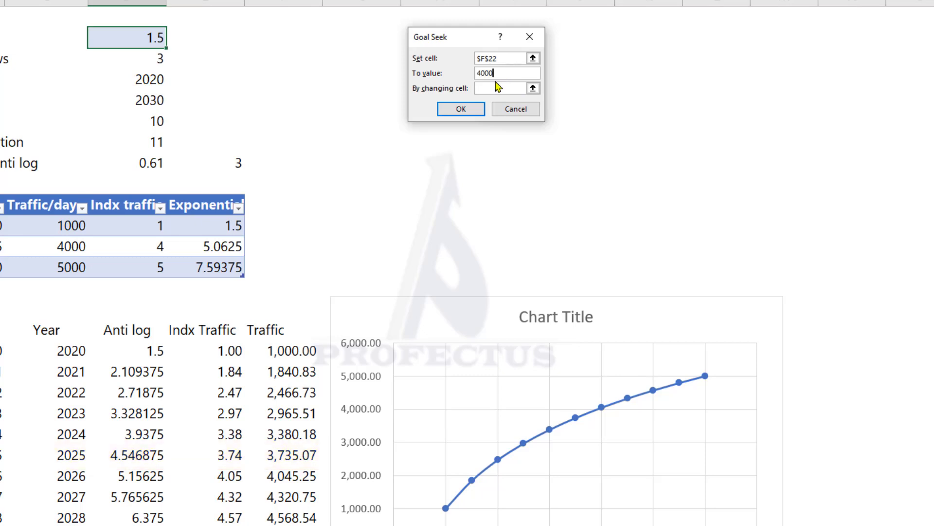
pyautogui.click(497, 88)
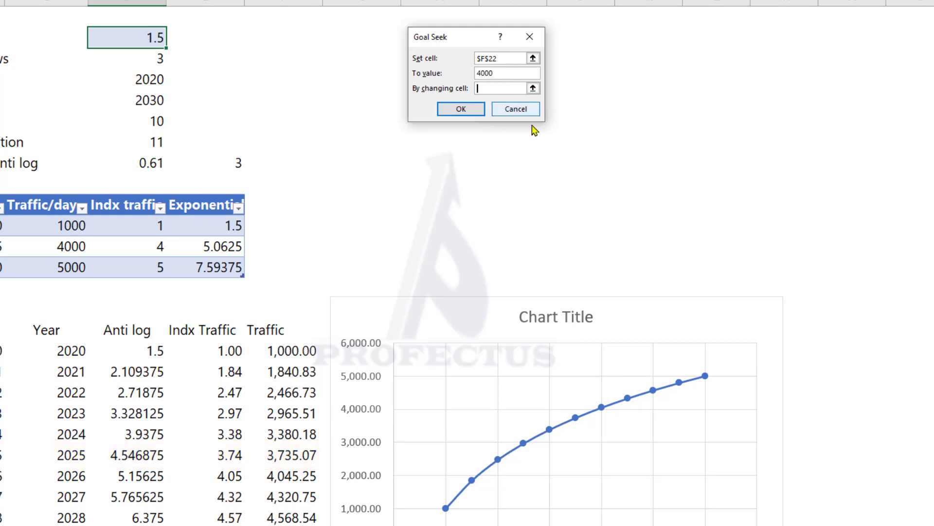
pyautogui.click(113, 37)
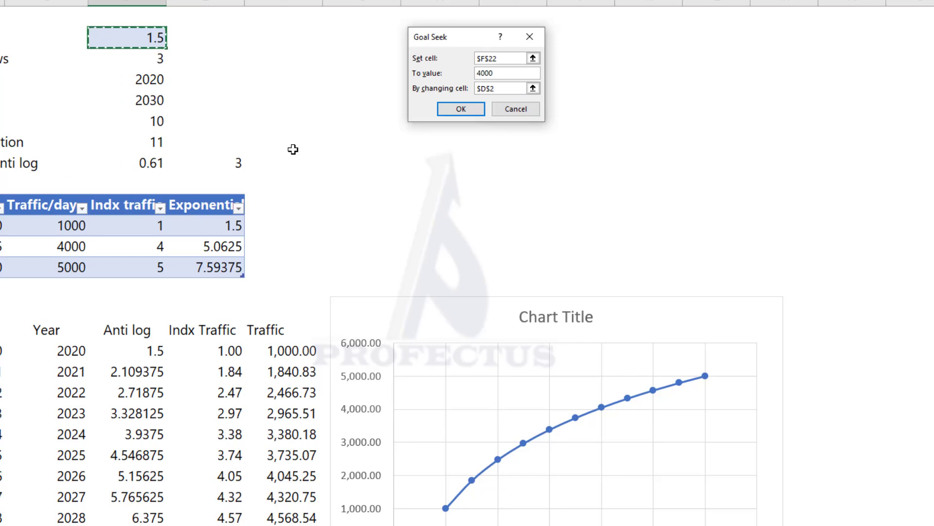
pyautogui.click(467, 112)
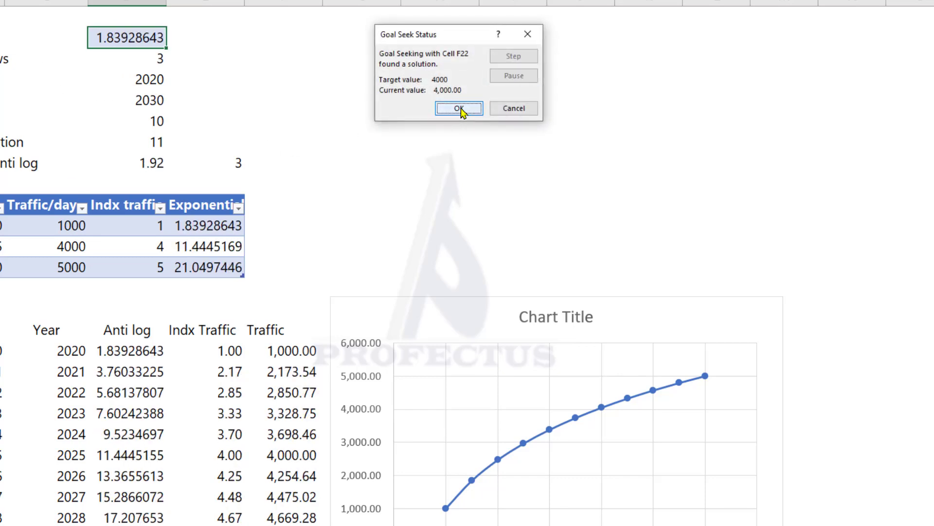
pyautogui.click(460, 110)
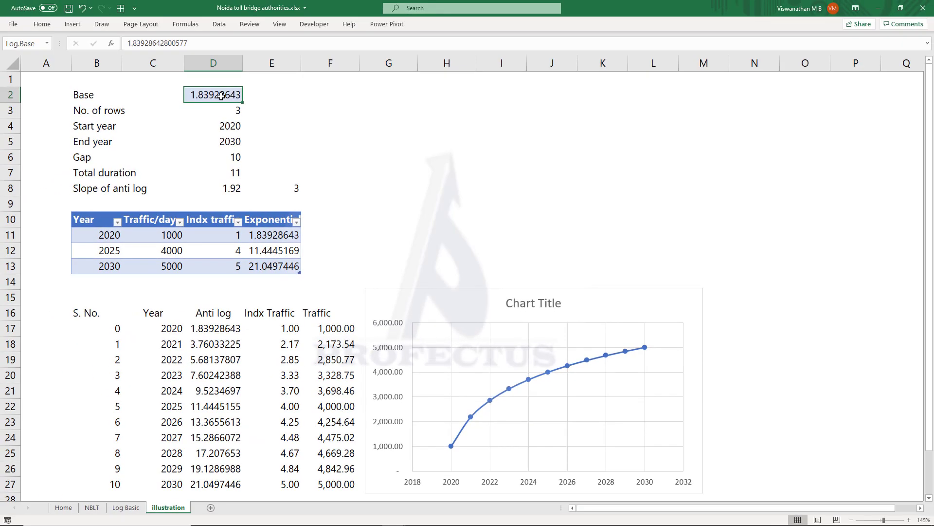